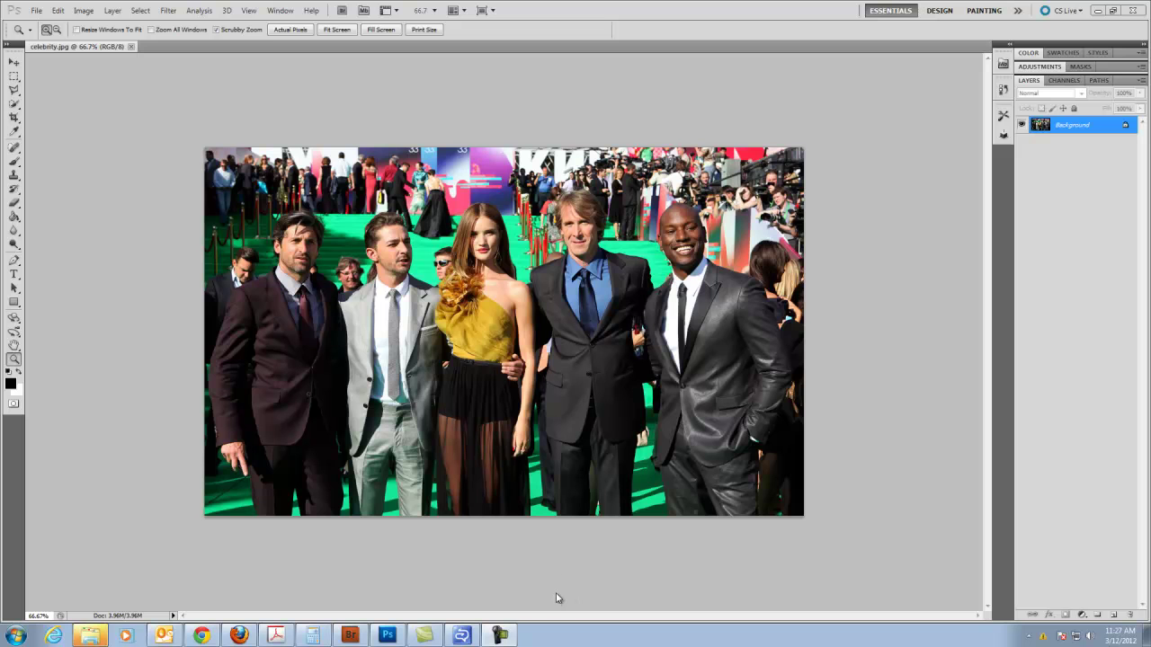
# Switch to Bridge and open _MG_4844.JPG in Camera Raw.
pyautogui.click(350, 636)
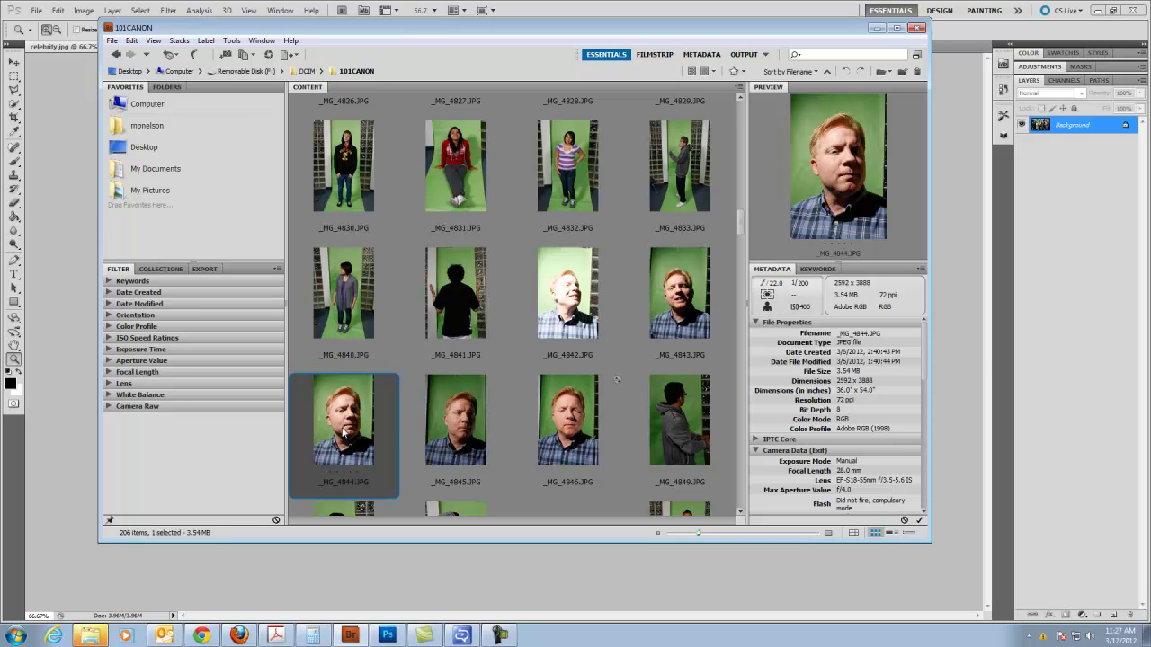
pyautogui.rightClick(343, 432)
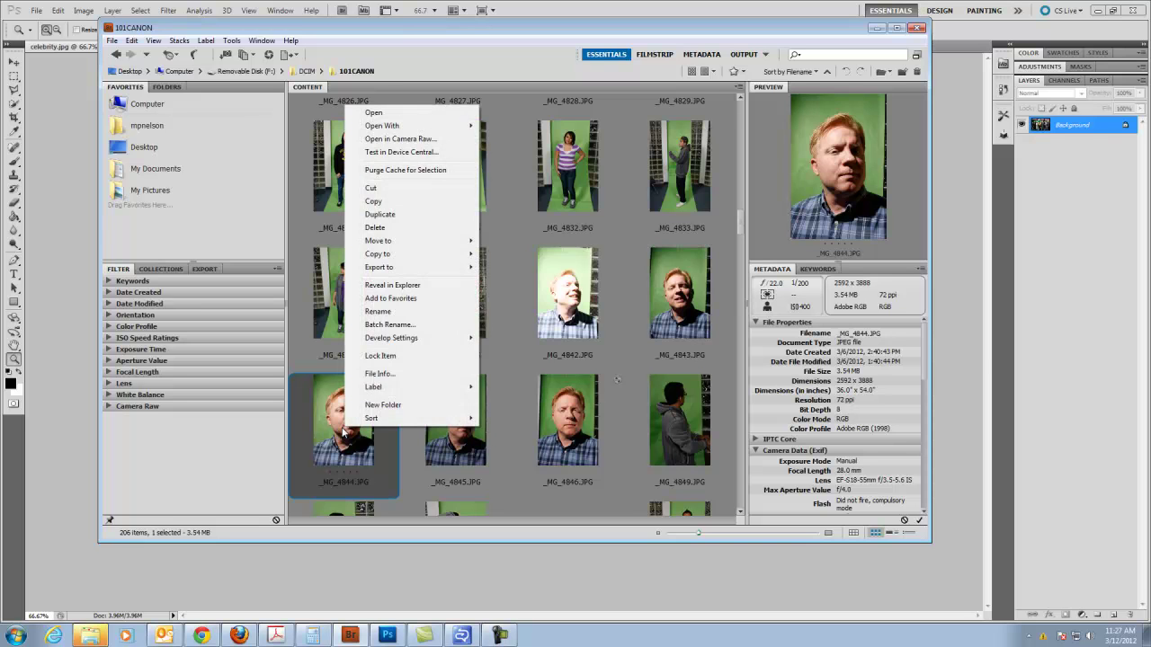
pyautogui.click(398, 141)
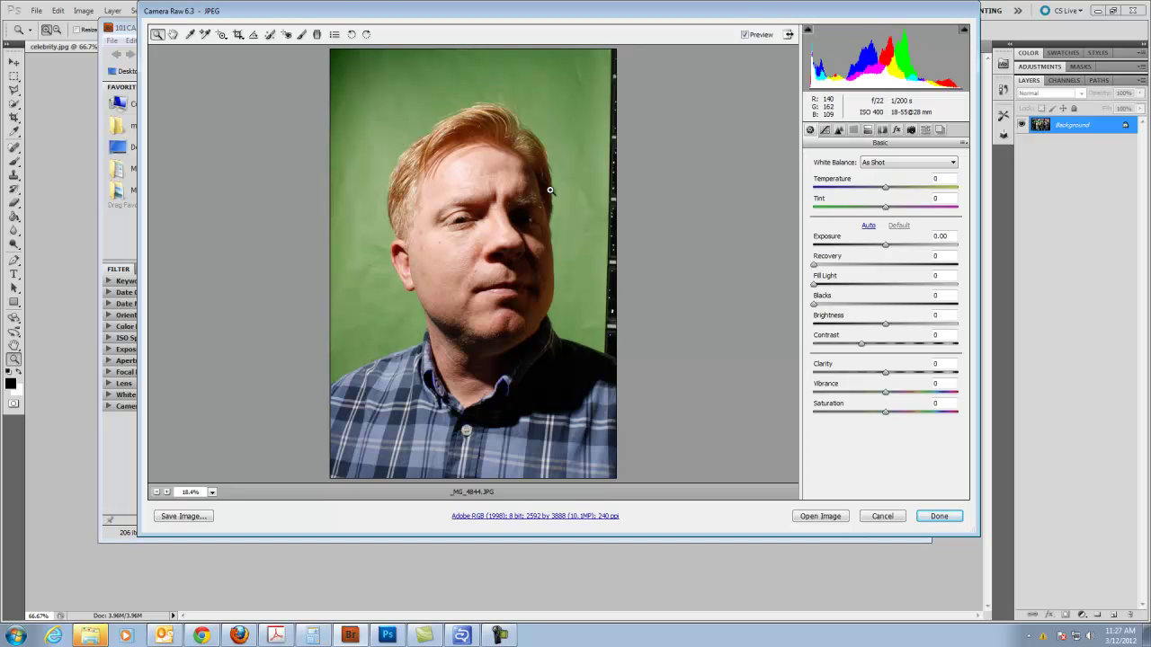
# Close the Camera Raw window and reopen _MG_4844.JPG in Camera Raw from Bridge.
pyautogui.moveTo(389, 12); pyautogui.dragTo(399, 45)
pyautogui.click(573, 11)
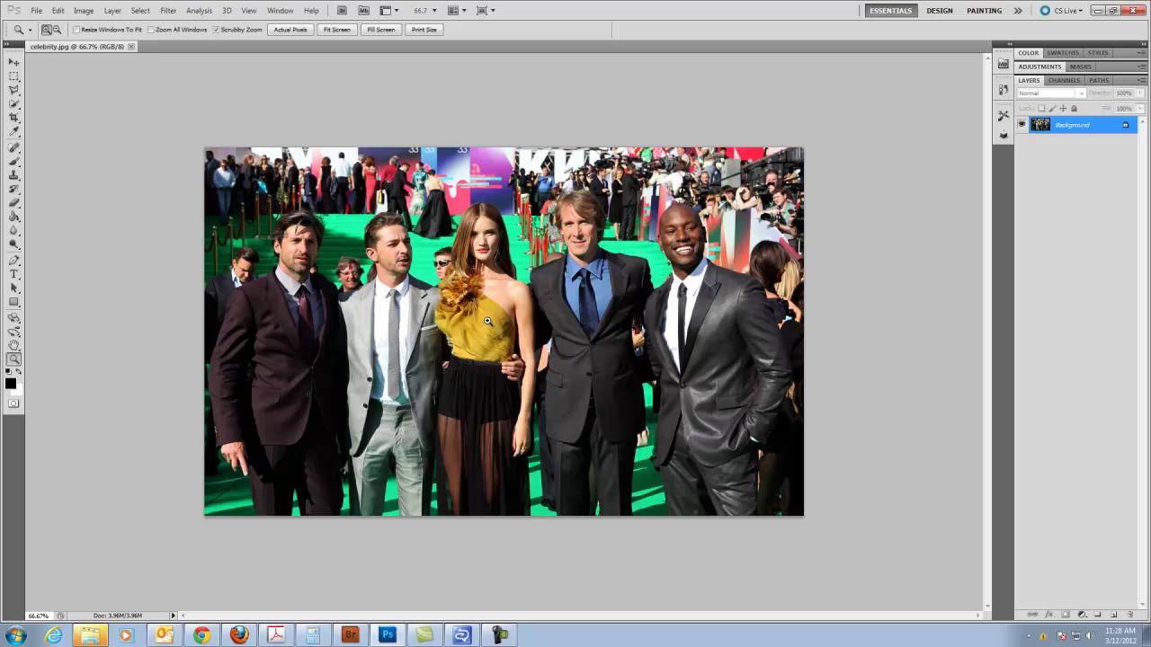
pyautogui.click(351, 635)
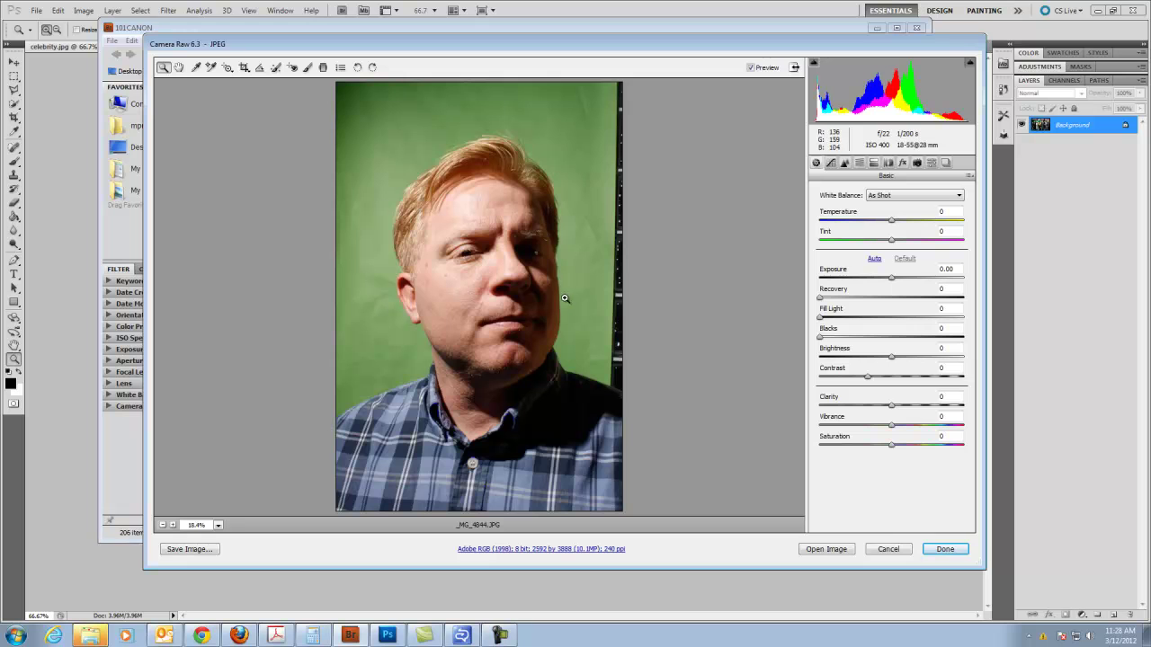
pyautogui.click(944, 553)
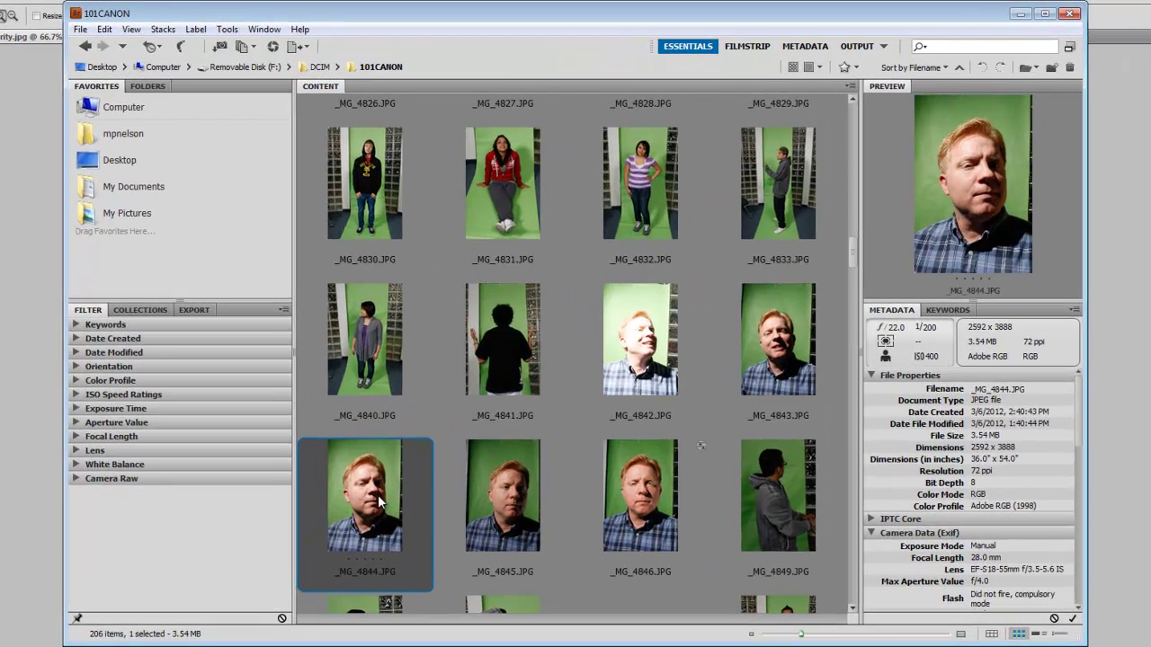
pyautogui.rightClick(357, 422)
pyautogui.click(460, 141)
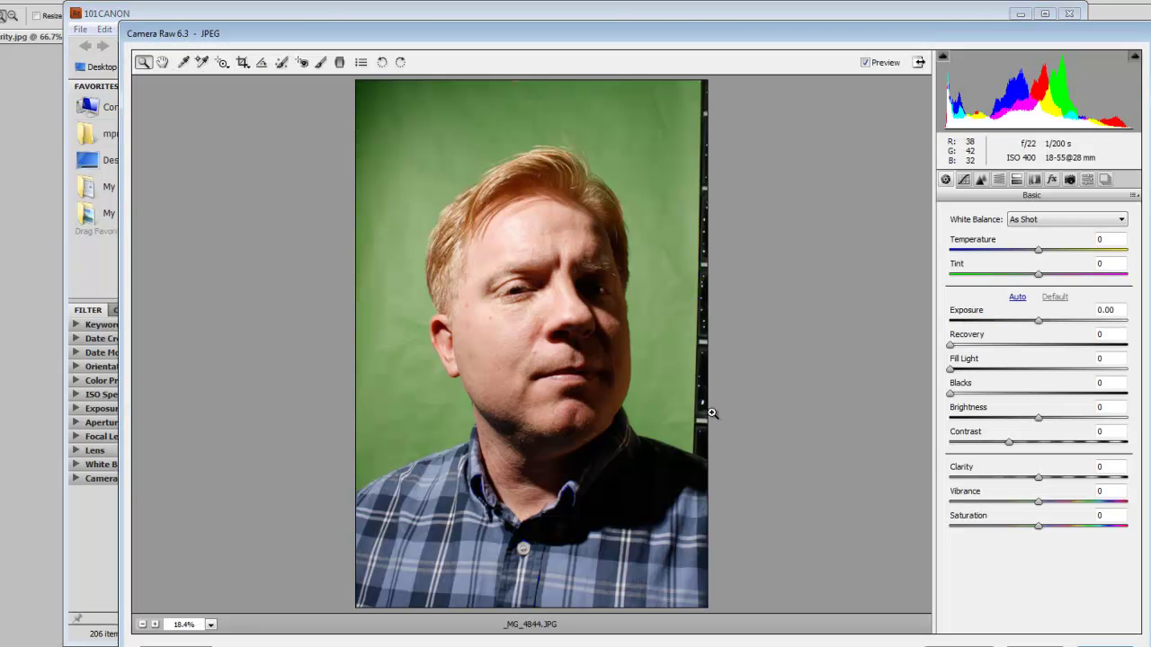
# Set the portrait's Exposure to +0.25, Fill Light to 17 and Recovery to 5.
pyautogui.click(1040, 322)
pyautogui.moveTo(1041, 320); pyautogui.dragTo(1045, 321)
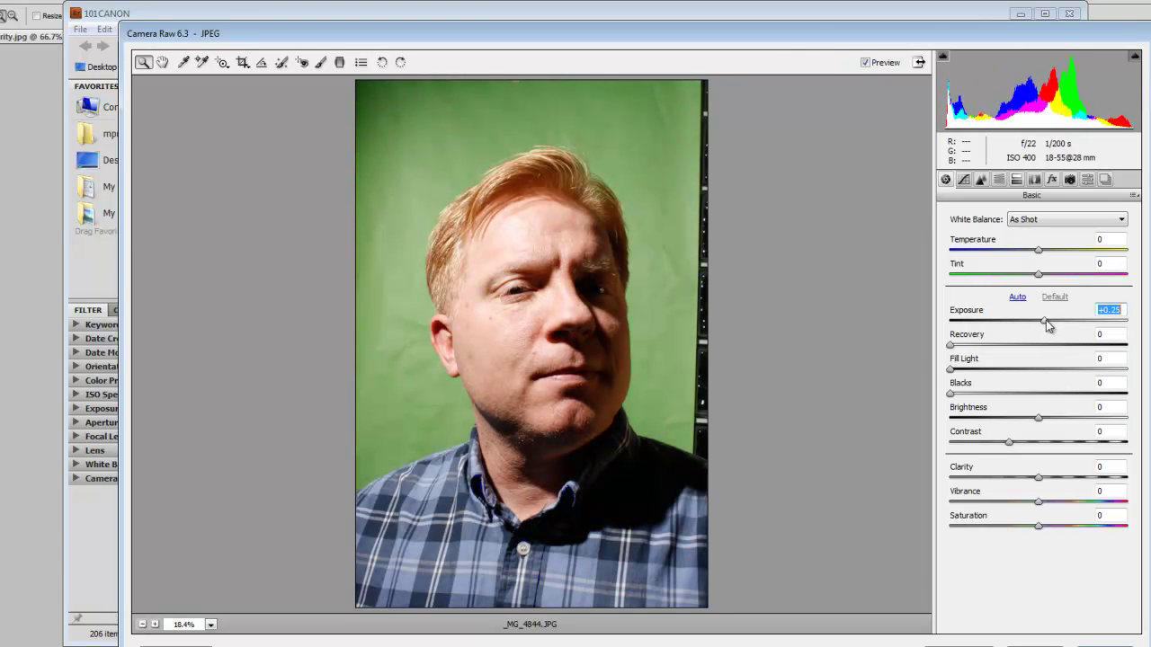
pyautogui.click(952, 372)
pyautogui.moveTo(951, 372); pyautogui.dragTo(979, 376)
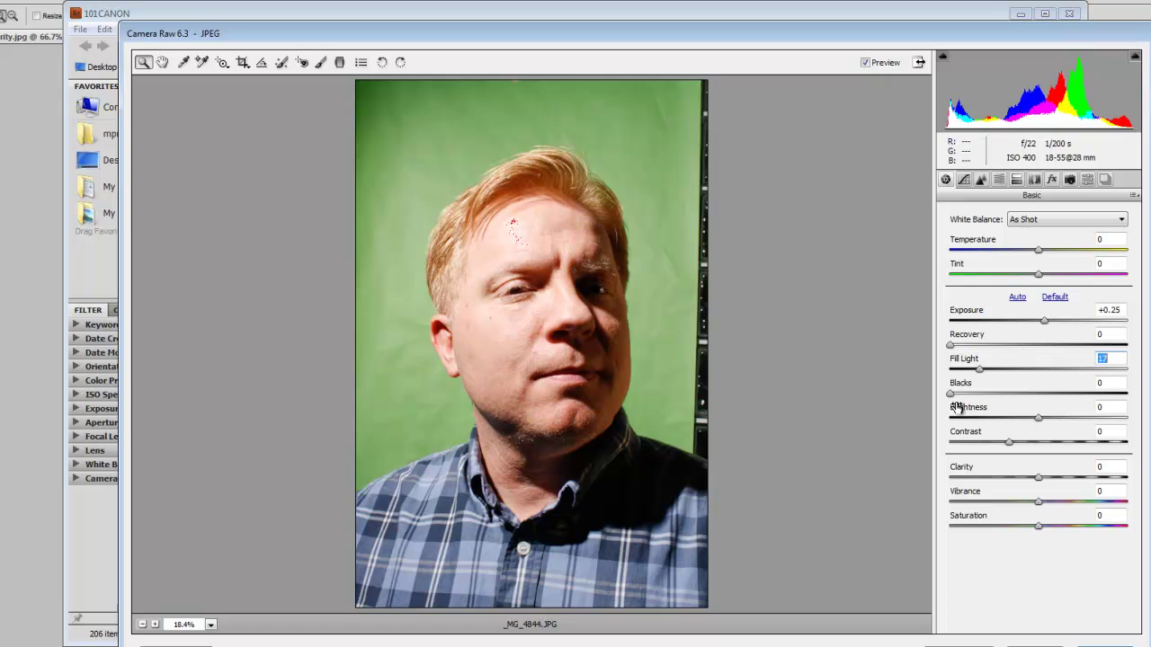
pyautogui.click(953, 347)
pyautogui.moveTo(954, 349); pyautogui.dragTo(961, 351)
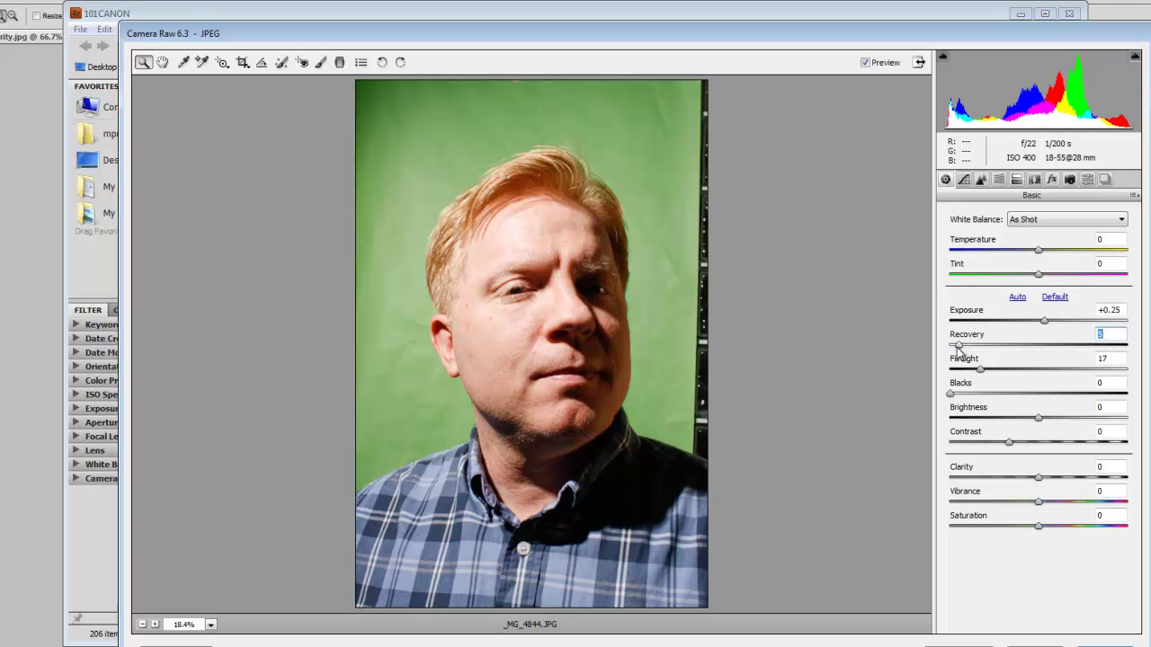
# Look through the Tone Curve and HSL / Grayscale adjustments, and open the corrected portrait in Photoshop.
pyautogui.click(980, 180)
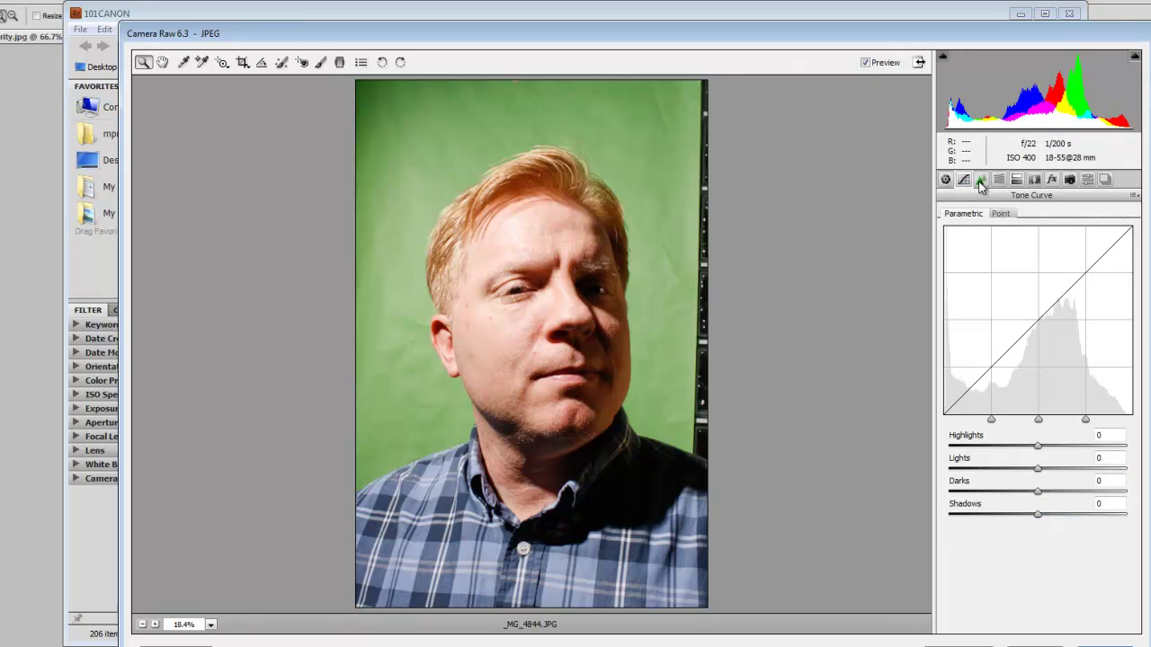
pyautogui.click(981, 180)
pyautogui.click(999, 179)
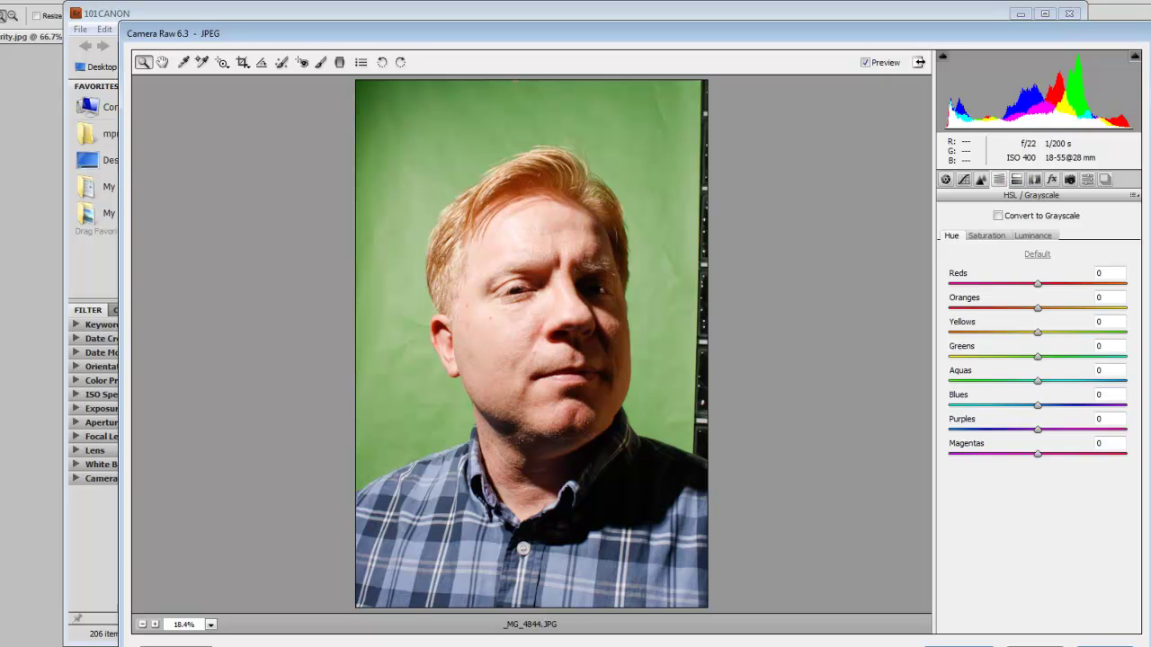
pyautogui.click(942, 644)
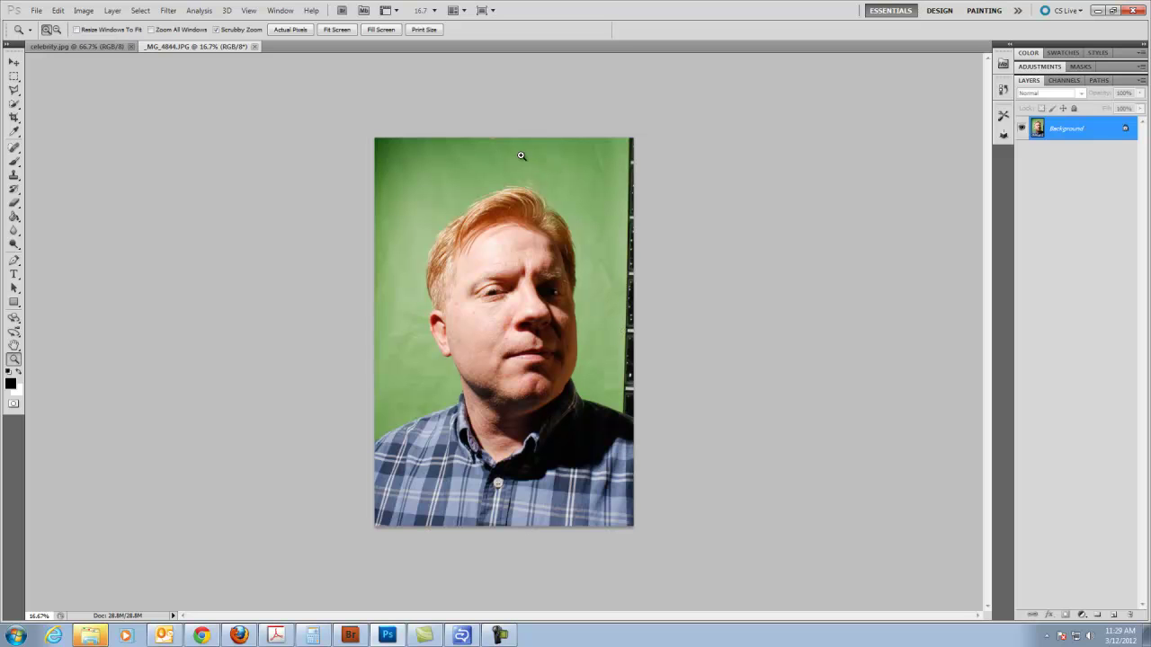
# Convert the locked Background of _MG_4844.JPG into an editable layer named Layer 0.
pyautogui.click(90, 46)
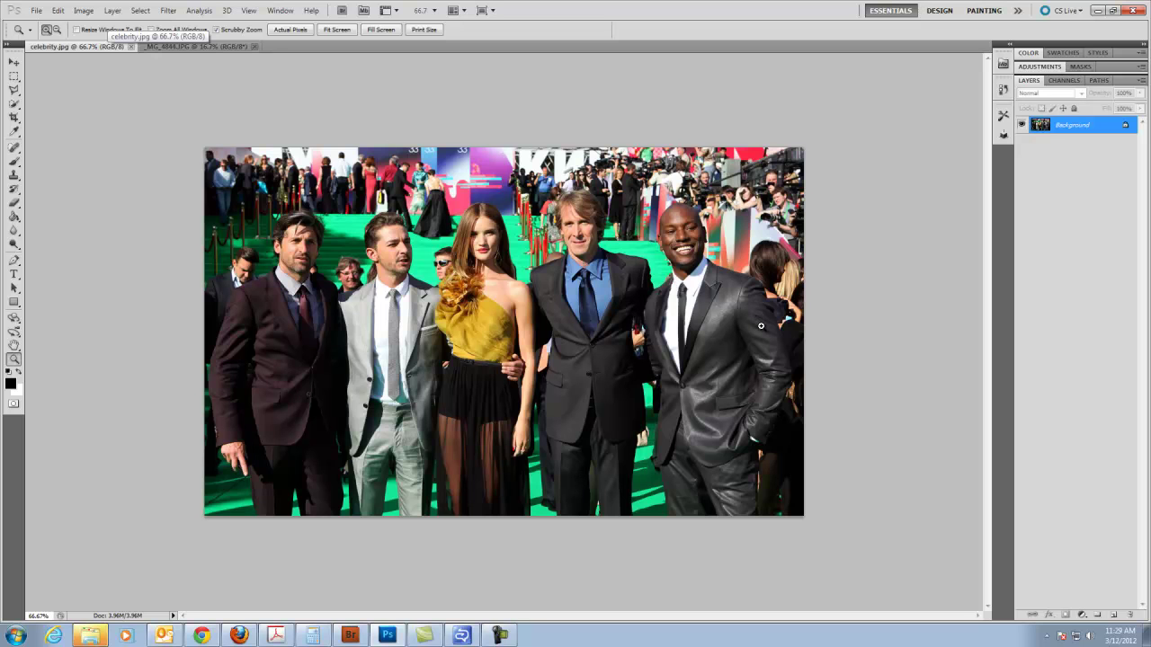
pyautogui.click(198, 46)
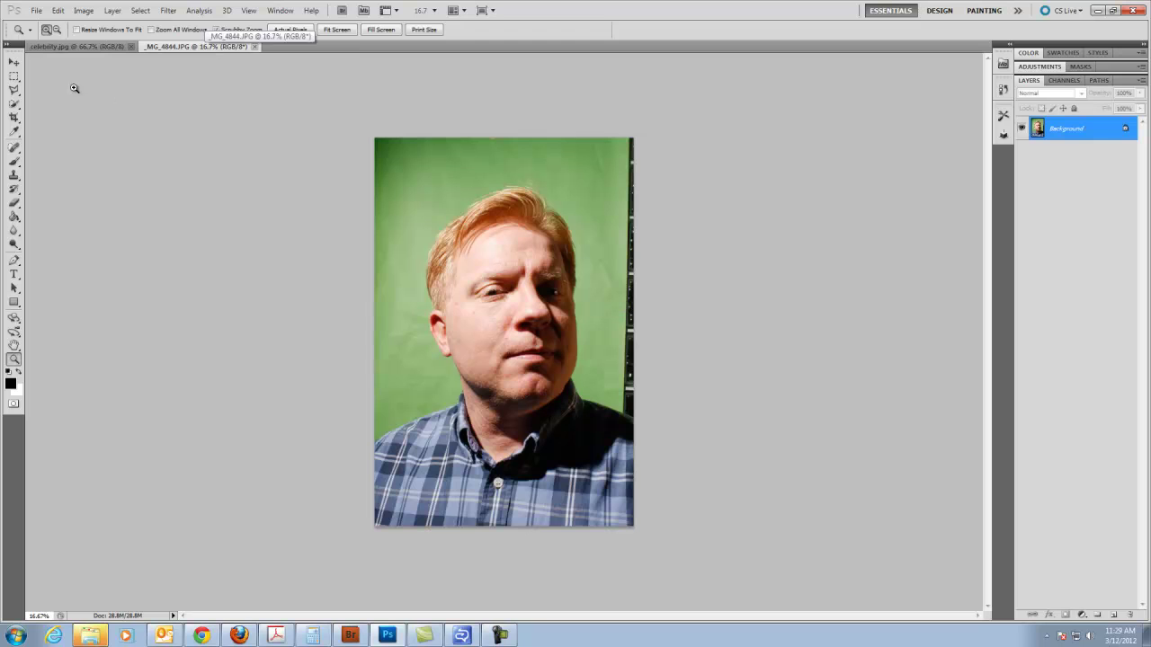
pyautogui.click(14, 63)
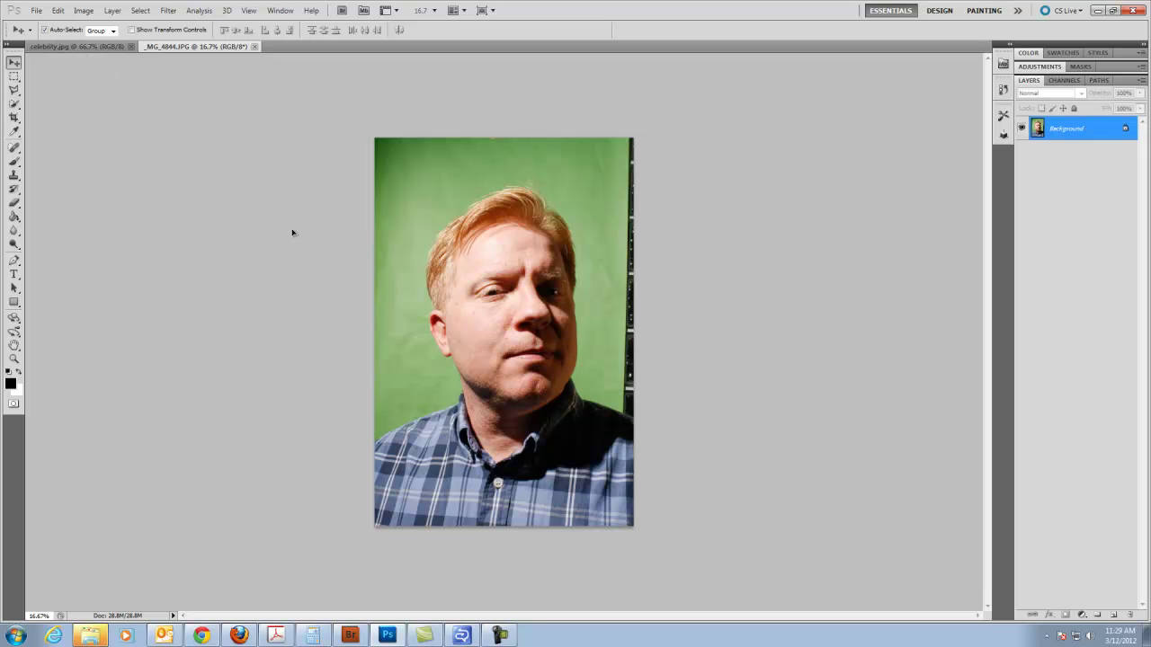
pyautogui.click(515, 278)
pyautogui.click(576, 239)
pyautogui.doubleClick(1125, 129)
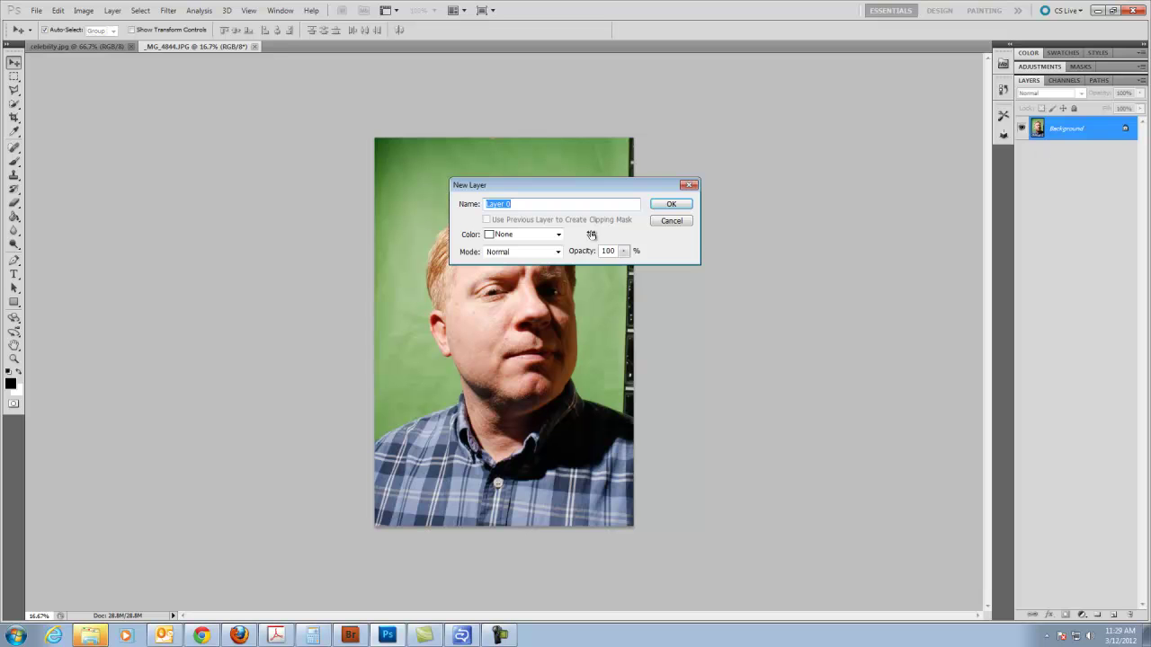
pyautogui.click(671, 206)
# Copy the portrait layer into celebrity.jpg with the Move tool.
pyautogui.moveTo(533, 292); pyautogui.dragTo(81, 52)
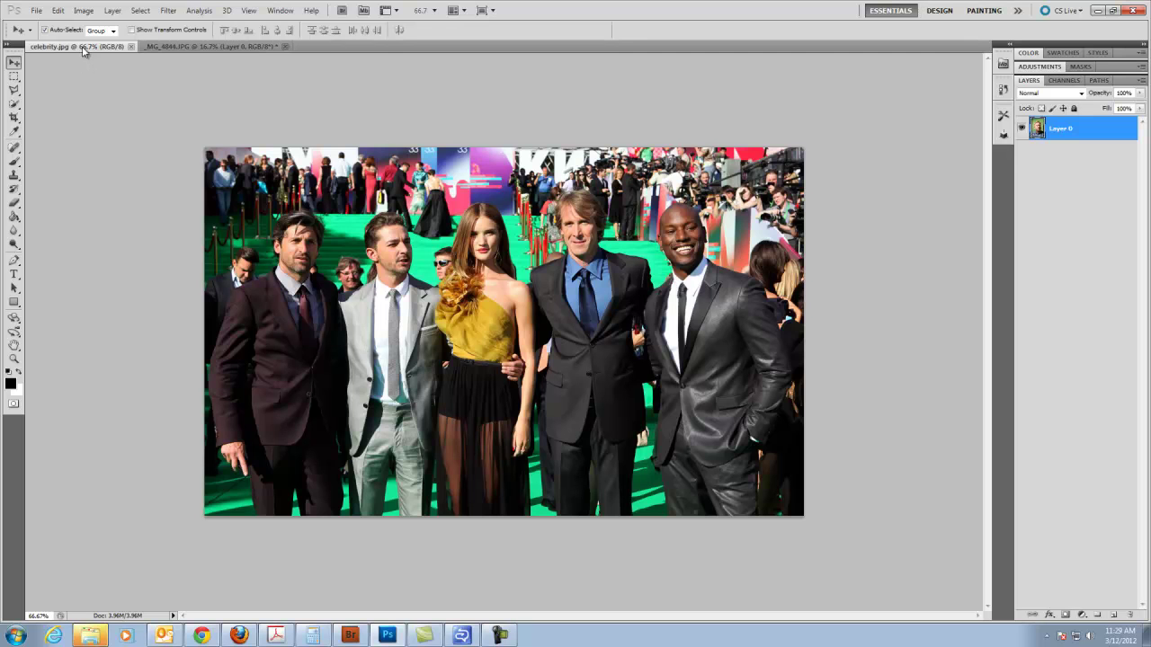
pyautogui.moveTo(82, 52); pyautogui.dragTo(436, 271)
pyautogui.moveTo(428, 362); pyautogui.dragTo(587, 336)
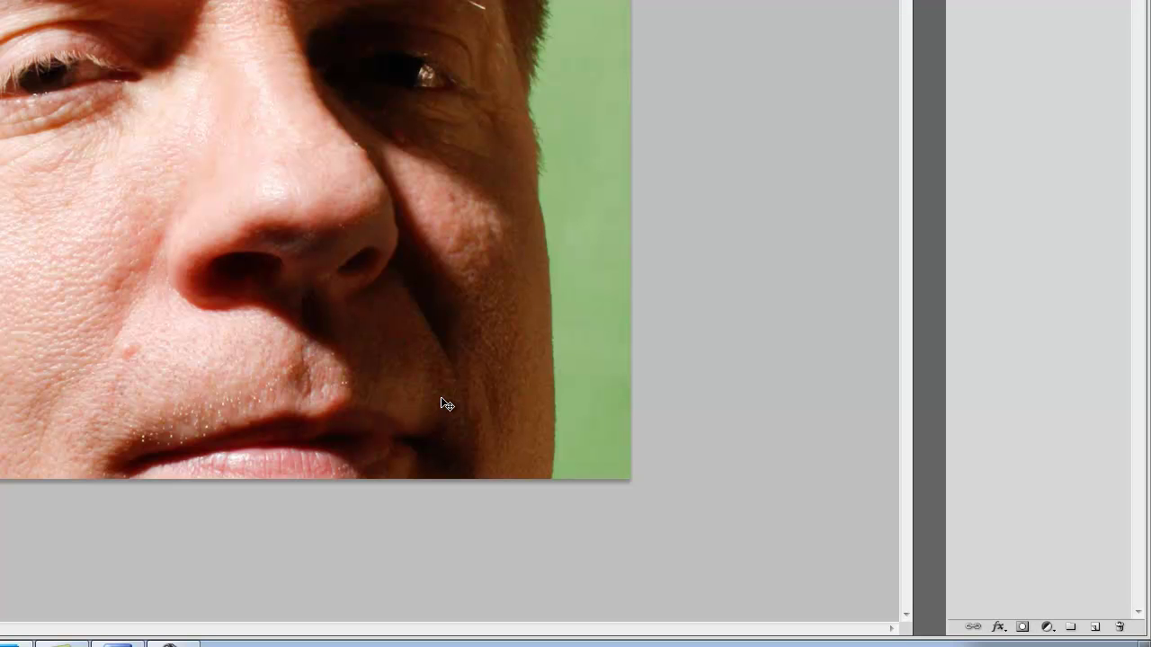
# Free-transform the portrait layer, scaling it down to near the group's head size and moving it onto the group photo.
pyautogui.hotkey('ctrl', '-')
pyautogui.hotkey('ctrl', '-')
pyautogui.hotkey('ctrl', '-')
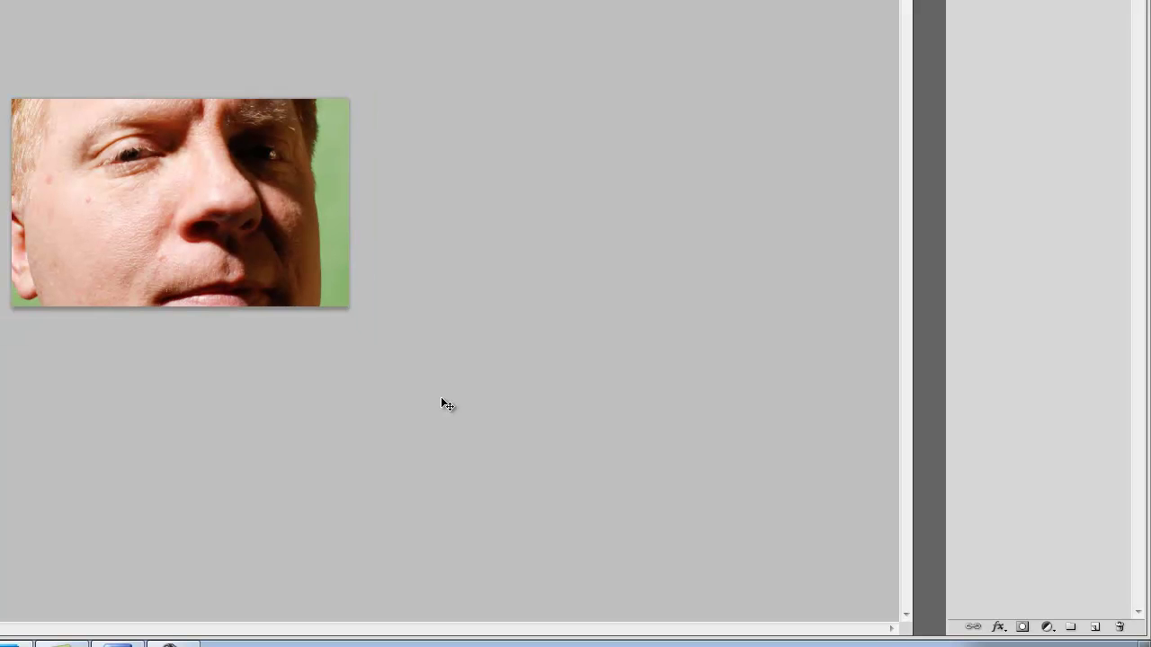
pyautogui.hotkey('ctrl', 't')
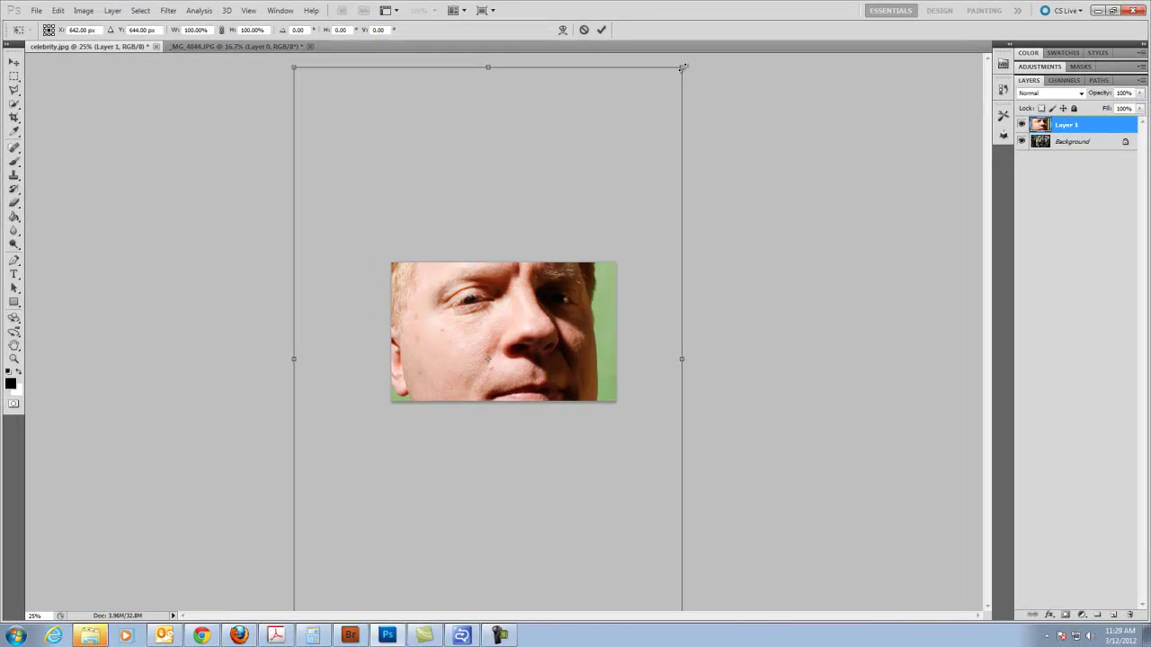
pyautogui.moveTo(684, 67); pyautogui.dragTo(439, 571)
pyautogui.moveTo(354, 554); pyautogui.dragTo(560, 321)
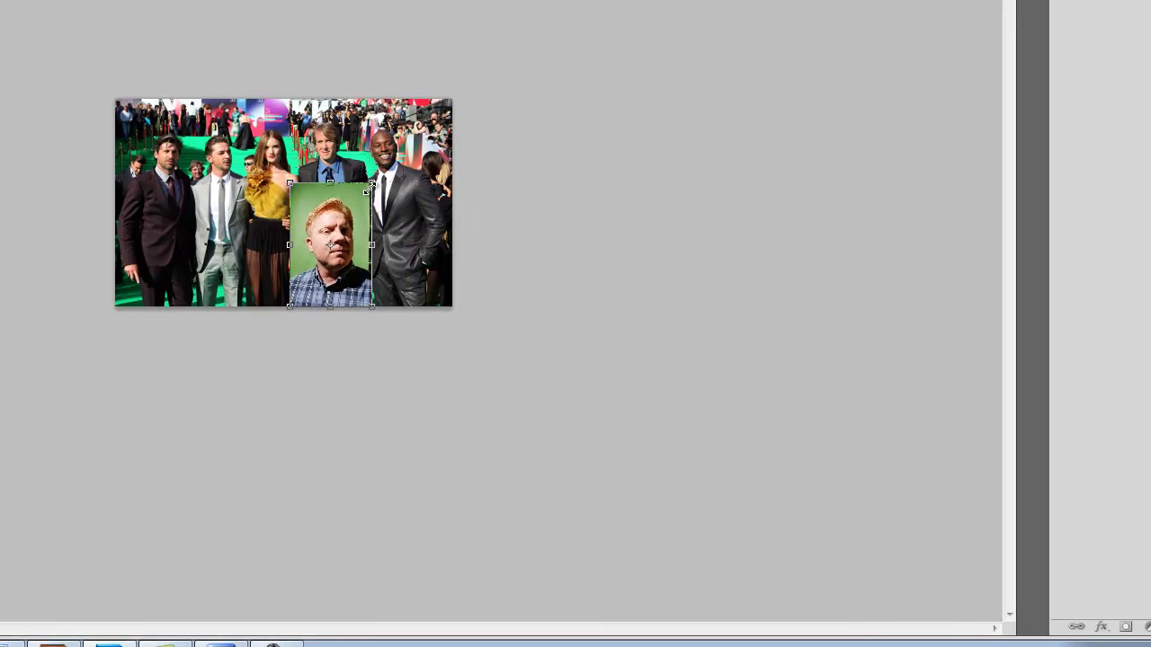
pyautogui.moveTo(370, 184); pyautogui.dragTo(366, 142)
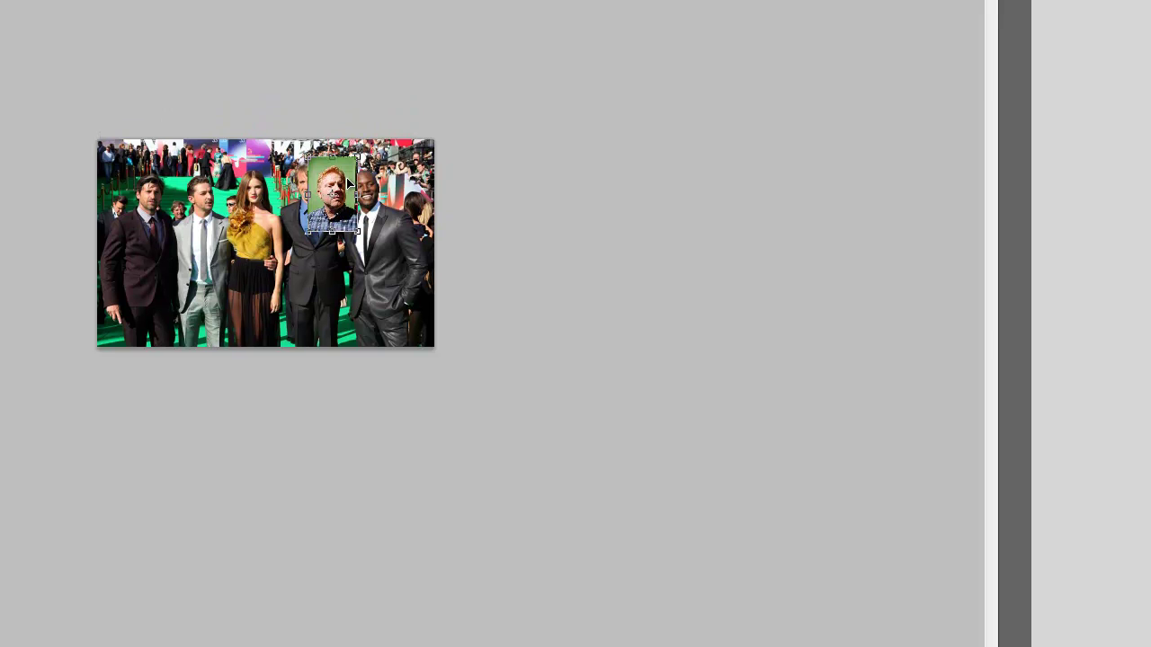
# Rotate the portrait slightly counter-clockwise and position it between the man in the blue shirt and the smiling man in the grey suit.
pyautogui.hotkey('ctrl', '+')
pyautogui.hotkey('ctrl', '+')
pyautogui.hotkey('ctrl', '+')
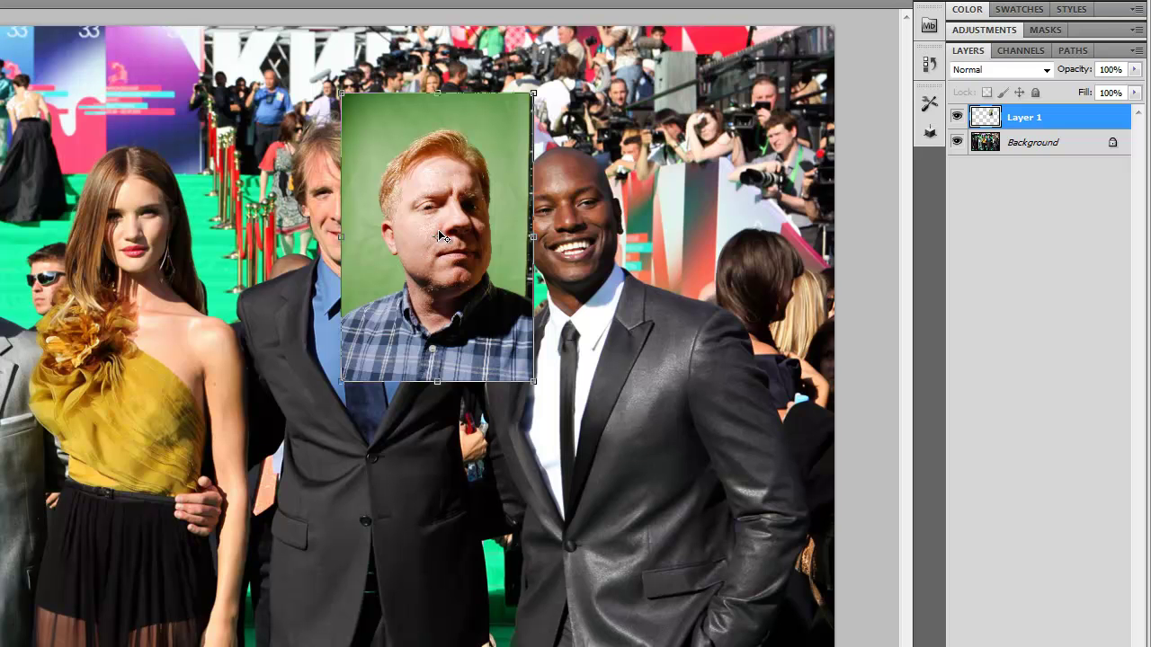
pyautogui.moveTo(453, 171); pyautogui.dragTo(440, 198)
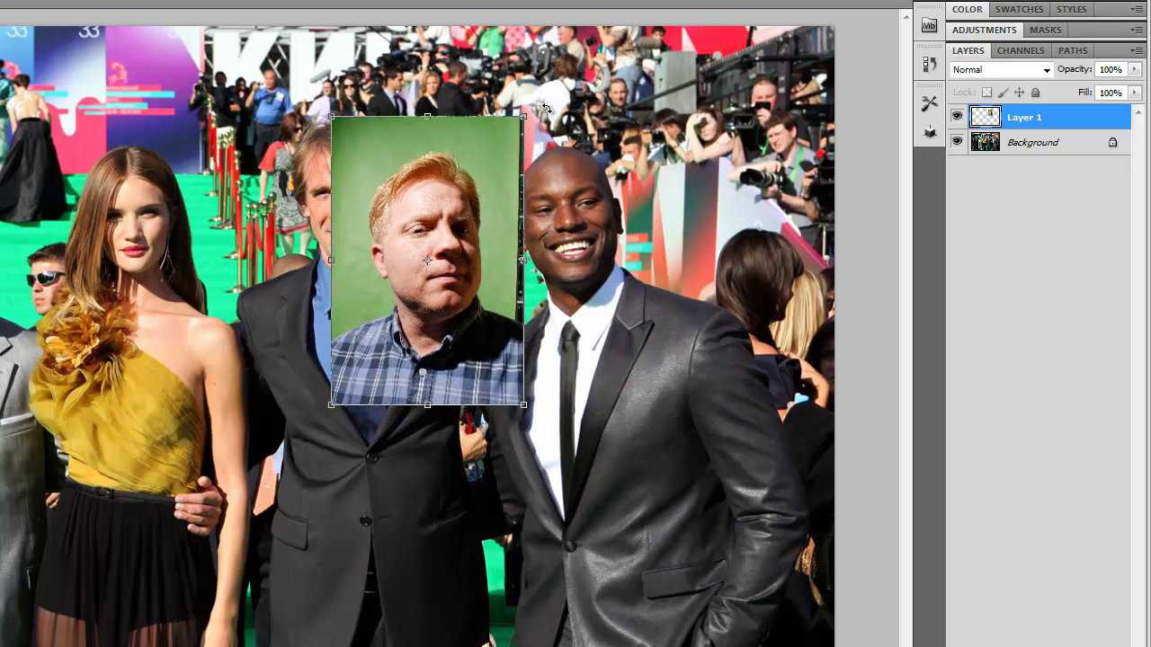
pyautogui.moveTo(537, 106); pyautogui.dragTo(518, 96)
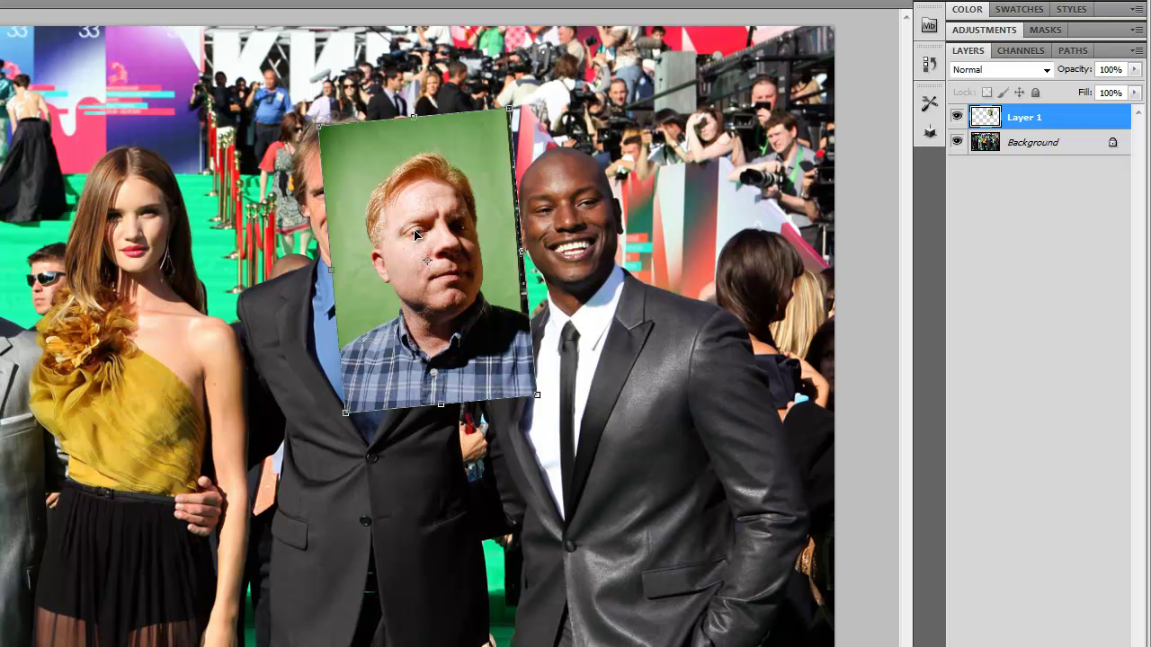
pyautogui.moveTo(522, 95); pyautogui.dragTo(514, 92)
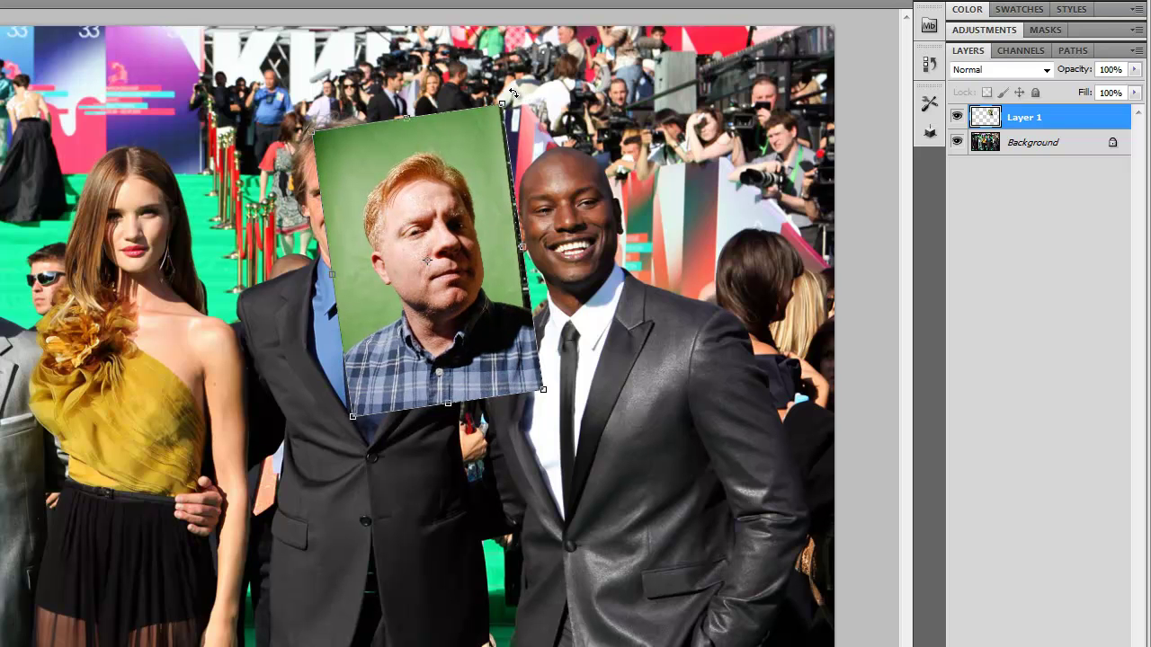
pyautogui.moveTo(440, 209)
pyautogui.mouseDown()
pyautogui.moveTo(585, 185)
pyautogui.moveTo(444, 205)
pyautogui.mouseUp()
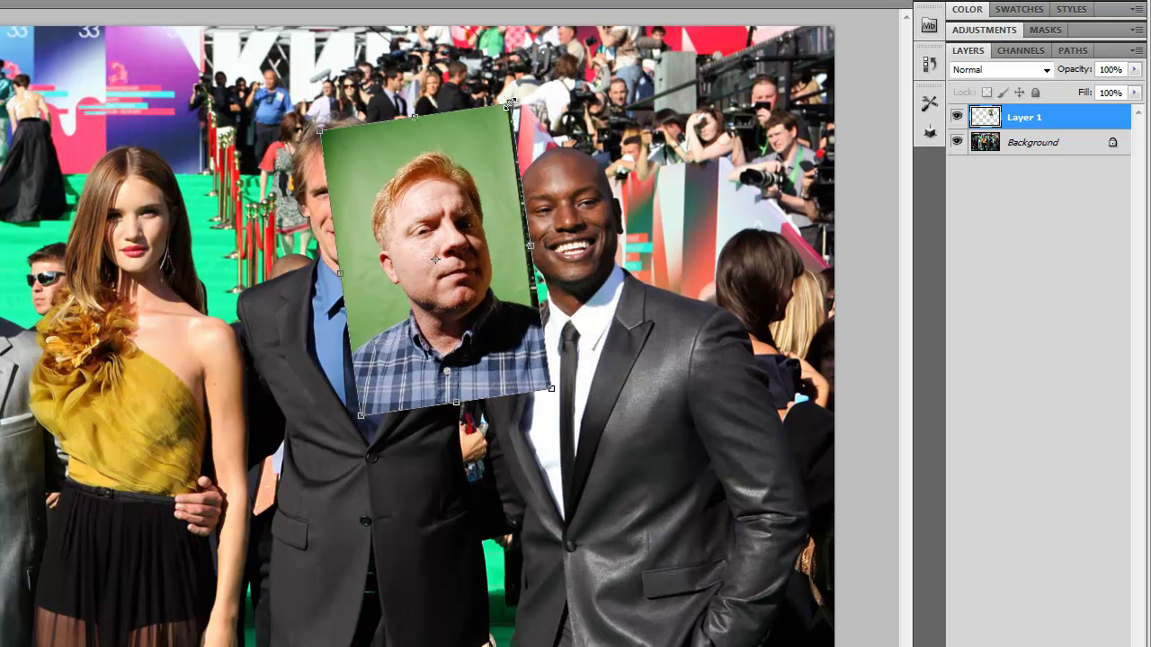
# Reduce the portrait slightly in size and move it over the head of the smiling man in the grey suit.
pyautogui.moveTo(509, 105); pyautogui.dragTo(493, 131)
pyautogui.moveTo(455, 207); pyautogui.dragTo(591, 170)
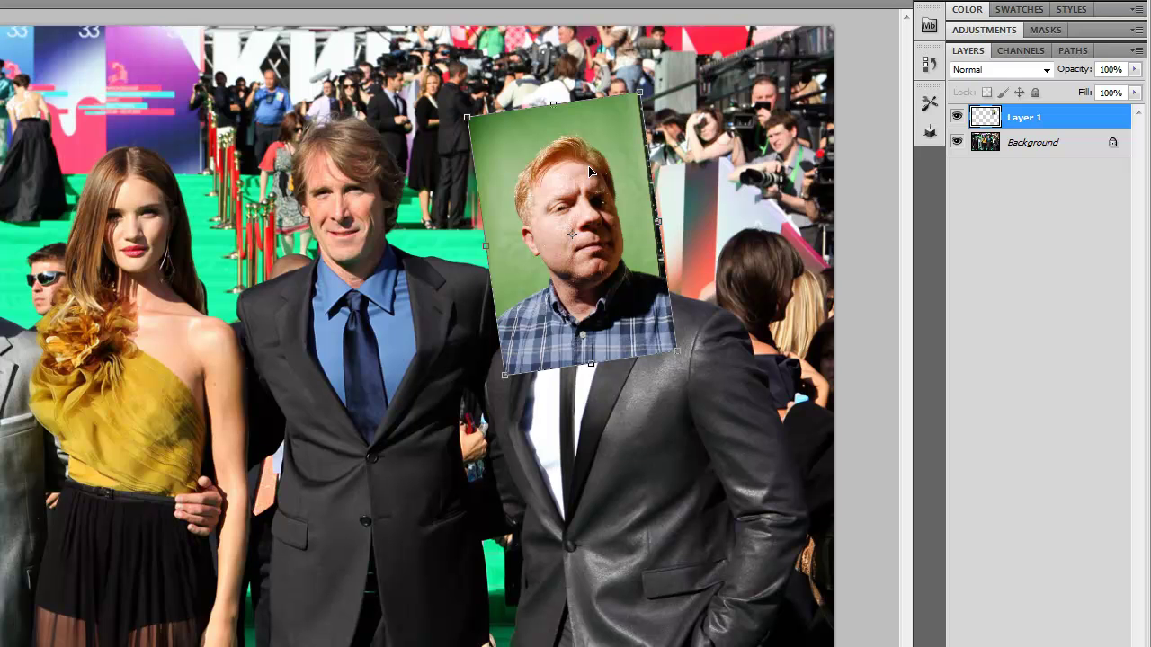
pyautogui.moveTo(641, 92); pyautogui.dragTo(644, 89)
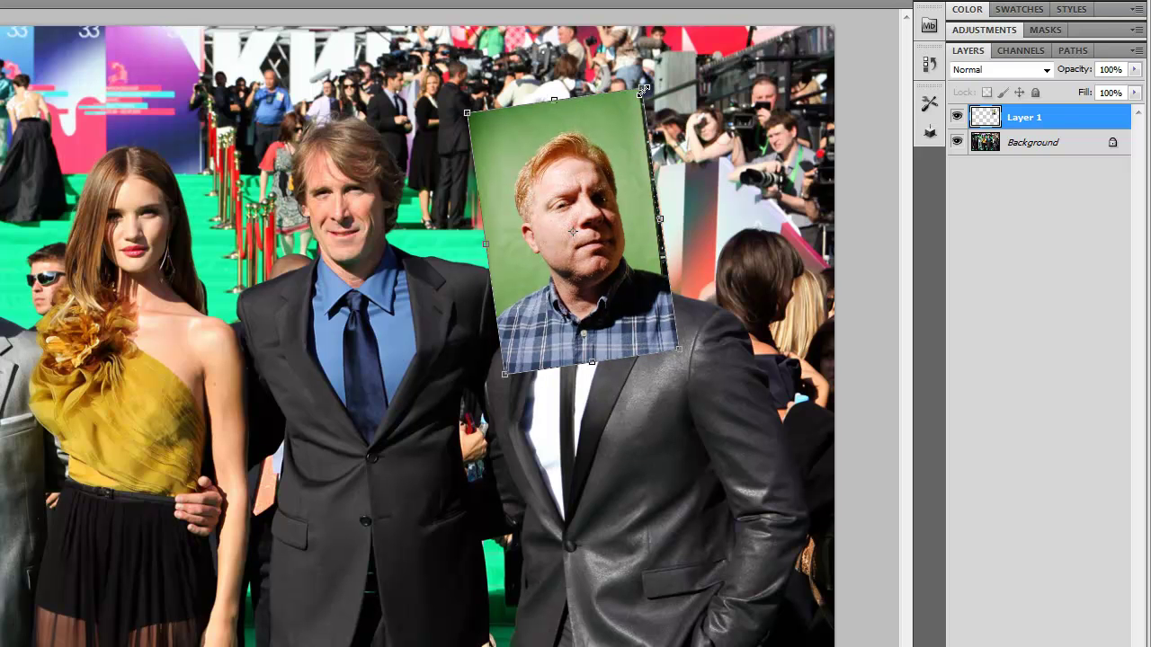
pyautogui.moveTo(585, 166)
pyautogui.mouseDown()
pyautogui.moveTo(507, 160)
pyautogui.moveTo(463, 183)
pyautogui.moveTo(544, 166)
pyautogui.moveTo(605, 173)
pyautogui.mouseUp()
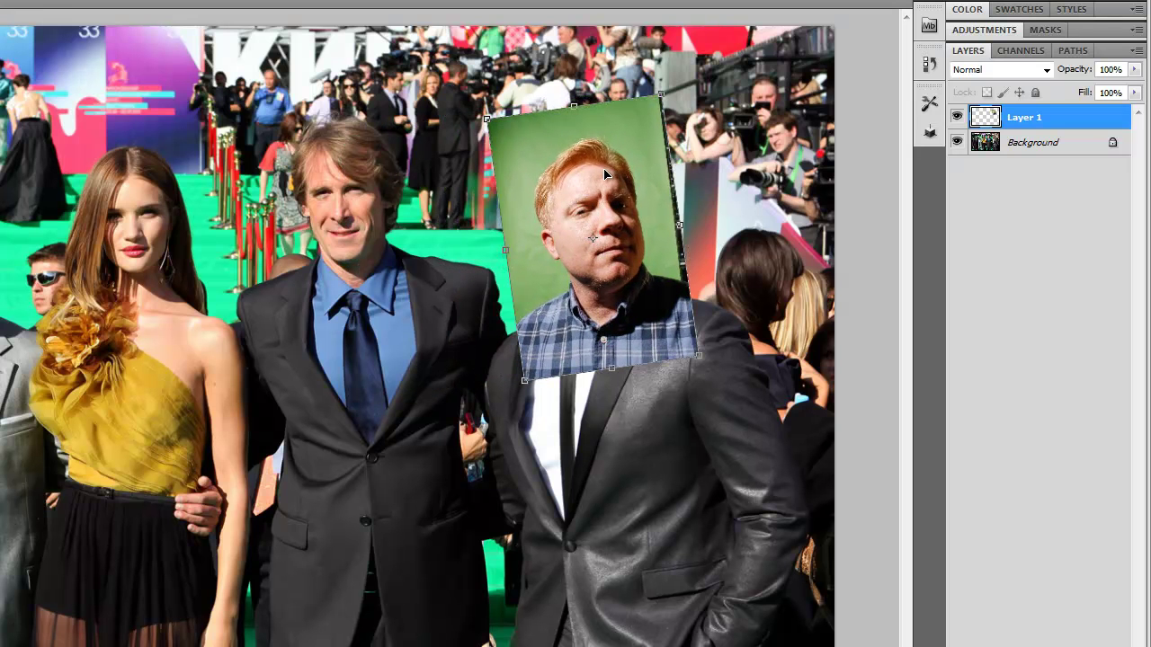
# Lower Layer 1's opacity to 42% and align the portrait's face with the smiling man's face beneath it.
pyautogui.click(1135, 69)
pyautogui.moveTo(1137, 88); pyautogui.dragTo(1083, 99)
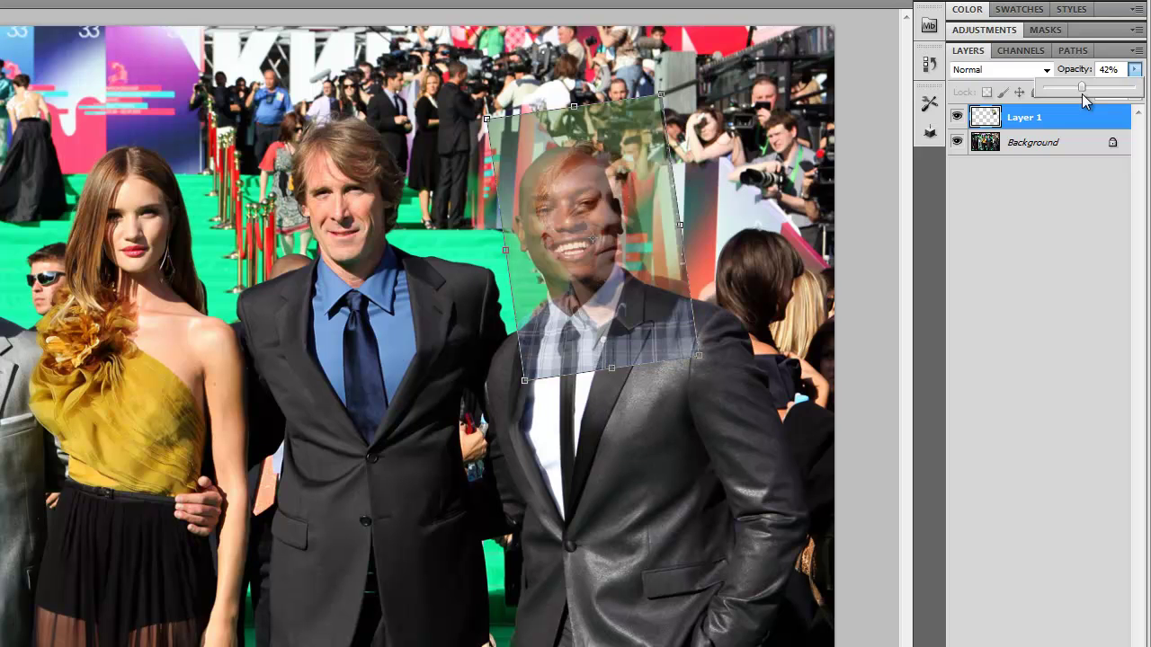
pyautogui.moveTo(623, 200); pyautogui.dragTo(590, 200)
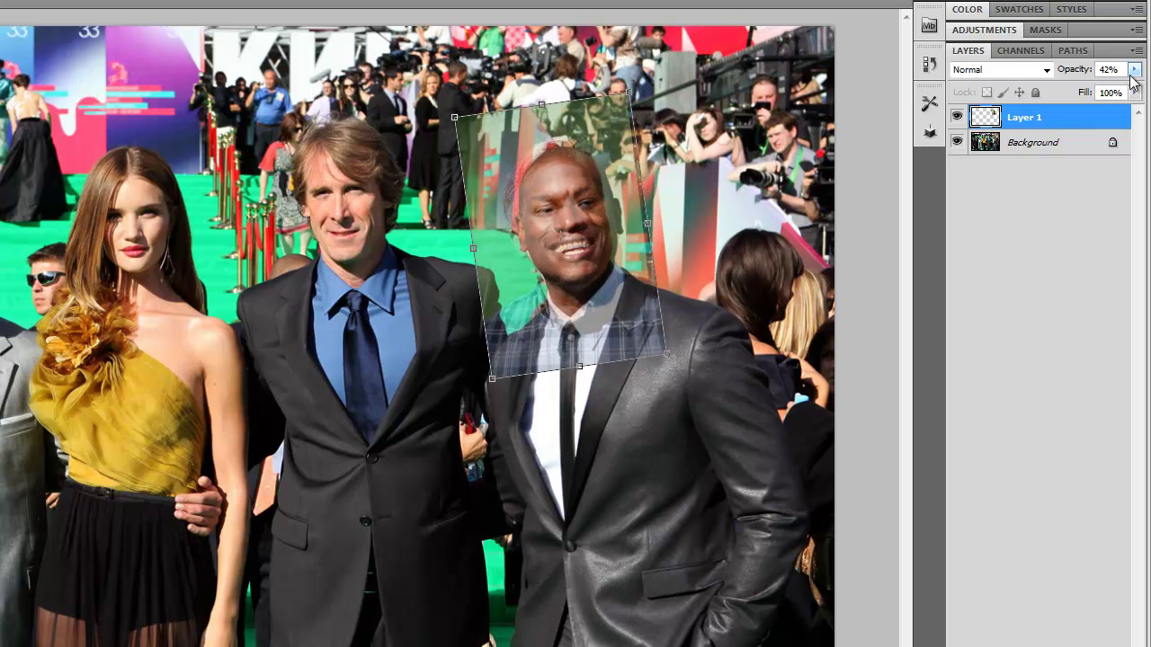
# Raise Layer 1's opacity to 63% and nudge the portrait slightly up and left over the face beneath.
pyautogui.click(1136, 70)
pyautogui.moveTo(1082, 91)
pyautogui.mouseDown()
pyautogui.moveTo(1124, 94)
pyautogui.moveTo(1098, 103)
pyautogui.moveTo(1113, 92)
pyautogui.moveTo(1105, 95)
pyautogui.mouseUp()
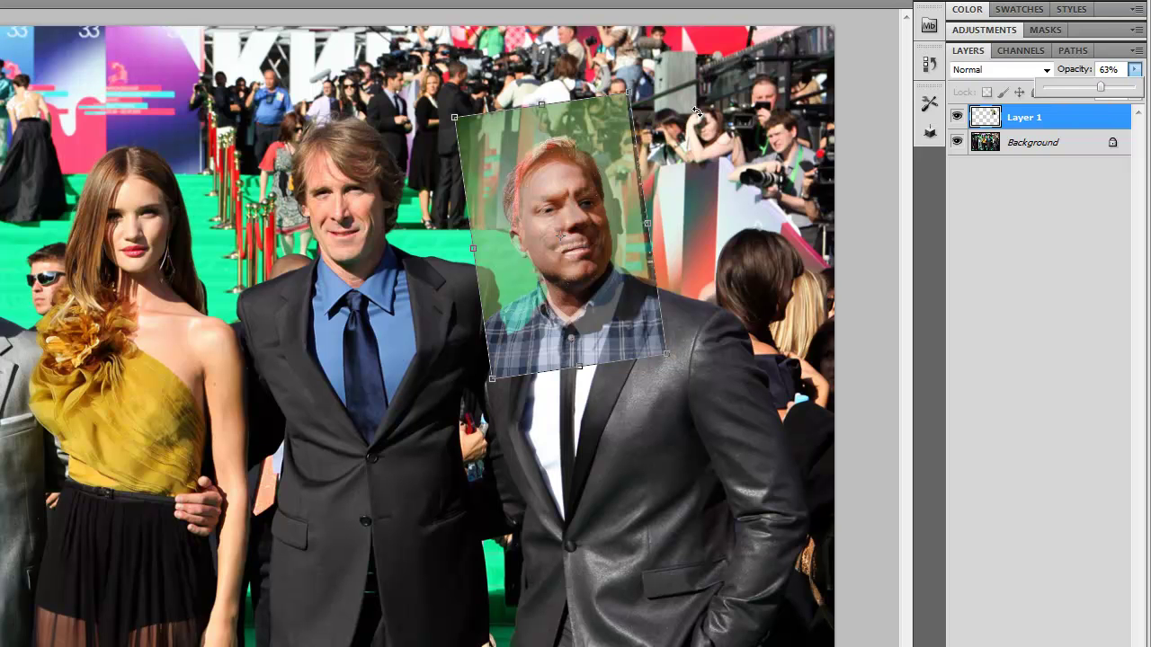
pyautogui.moveTo(557, 192); pyautogui.dragTo(553, 190)
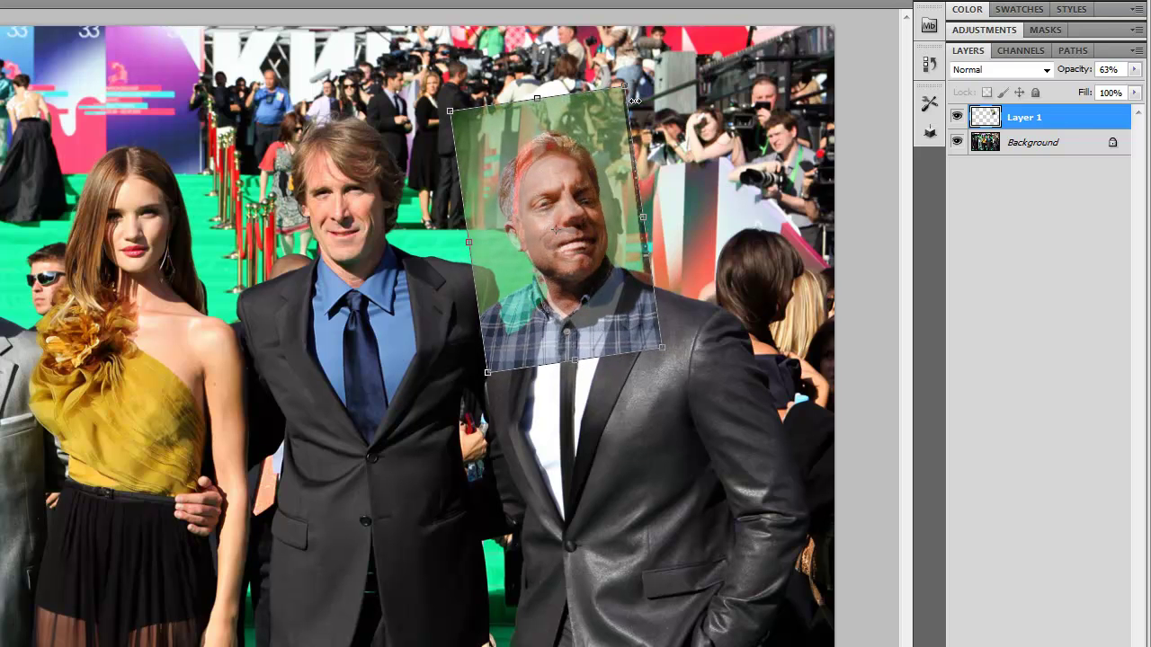
# Shrink the portrait slightly and nudge it to line up with the smiling man's face beneath.
pyautogui.moveTo(629, 88); pyautogui.dragTo(623, 102)
pyautogui.moveTo(582, 184); pyautogui.dragTo(587, 180)
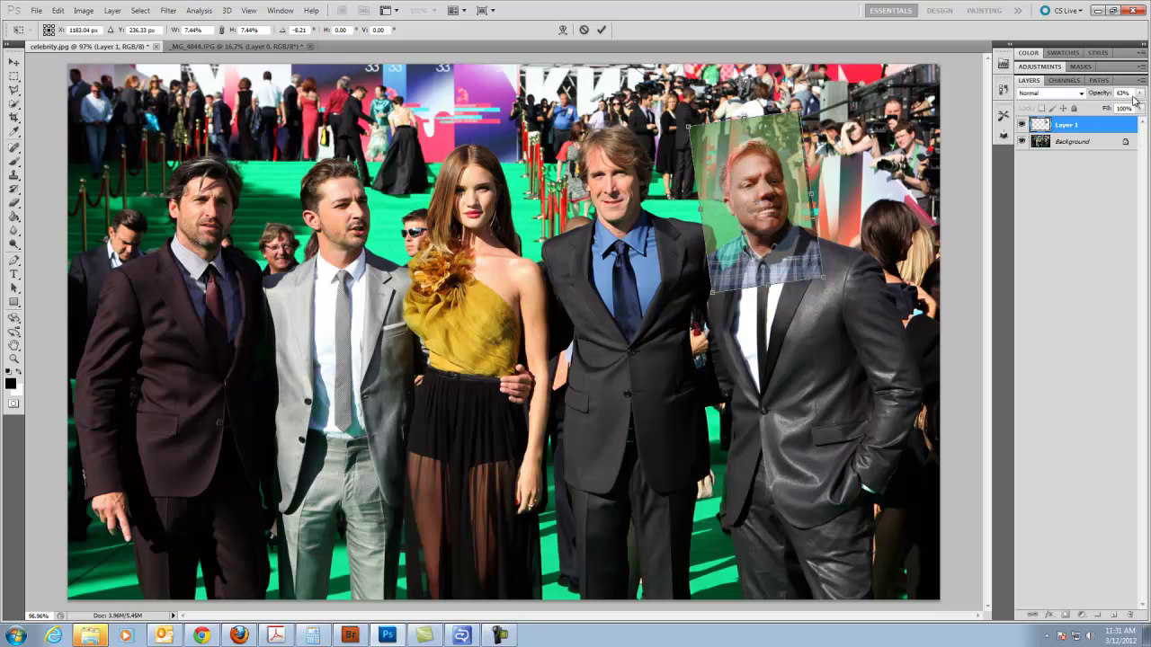
# Restore Layer 1's opacity to 100% and apply the portrait's transformation.
pyautogui.click(1140, 93)
pyautogui.moveTo(1118, 110); pyautogui.dragTo(1142, 108)
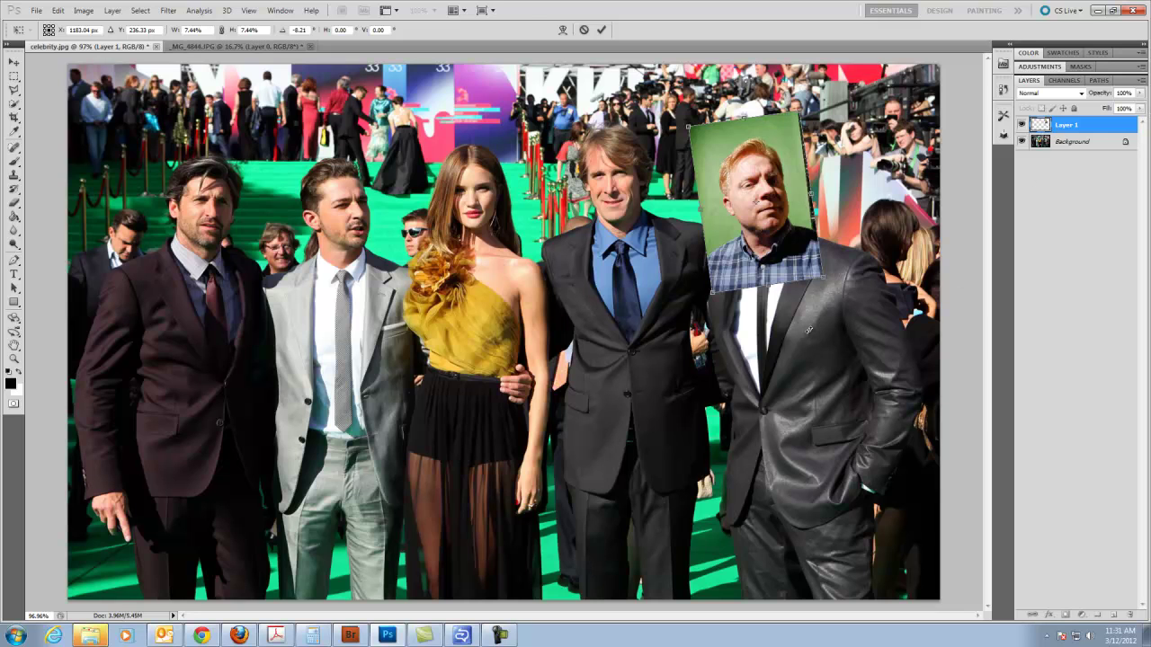
pyautogui.click(14, 62)
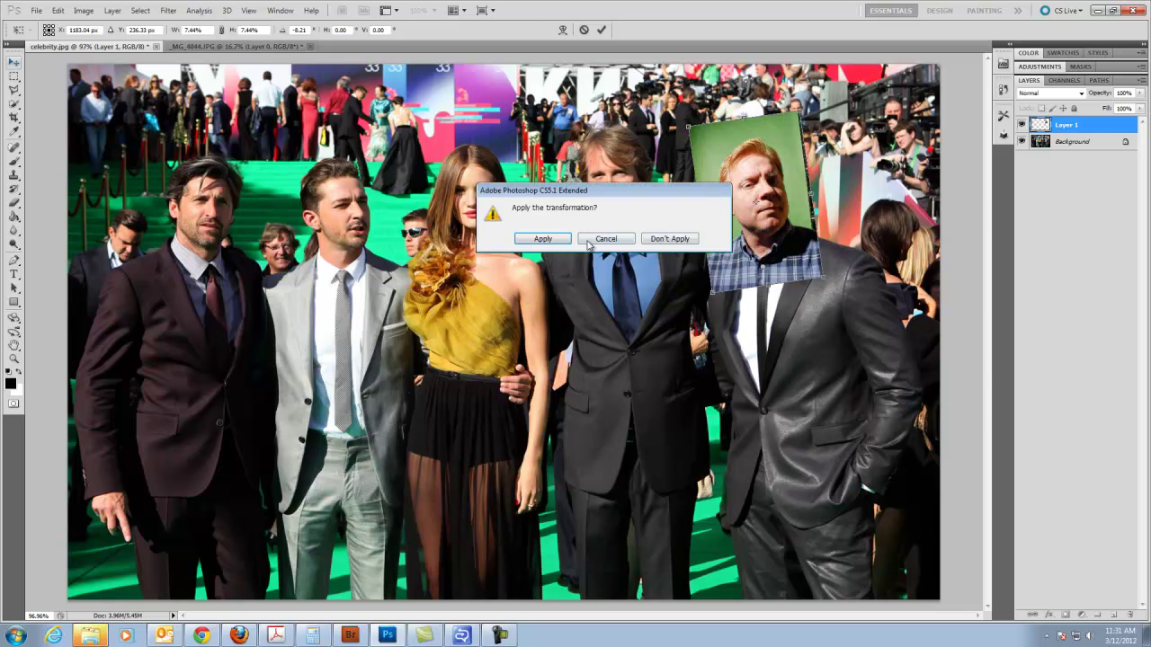
pyautogui.click(544, 239)
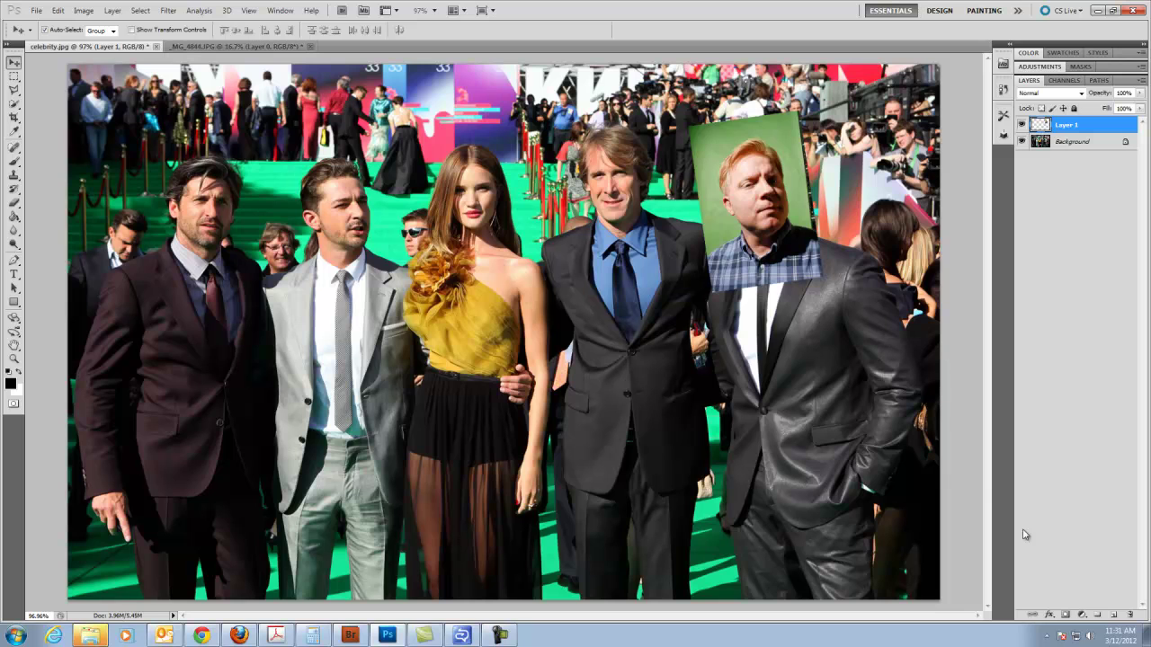
# Add a layer mask to Layer 1 and ready the Brush tool with black as the foreground colour.
pyautogui.click(1067, 616)
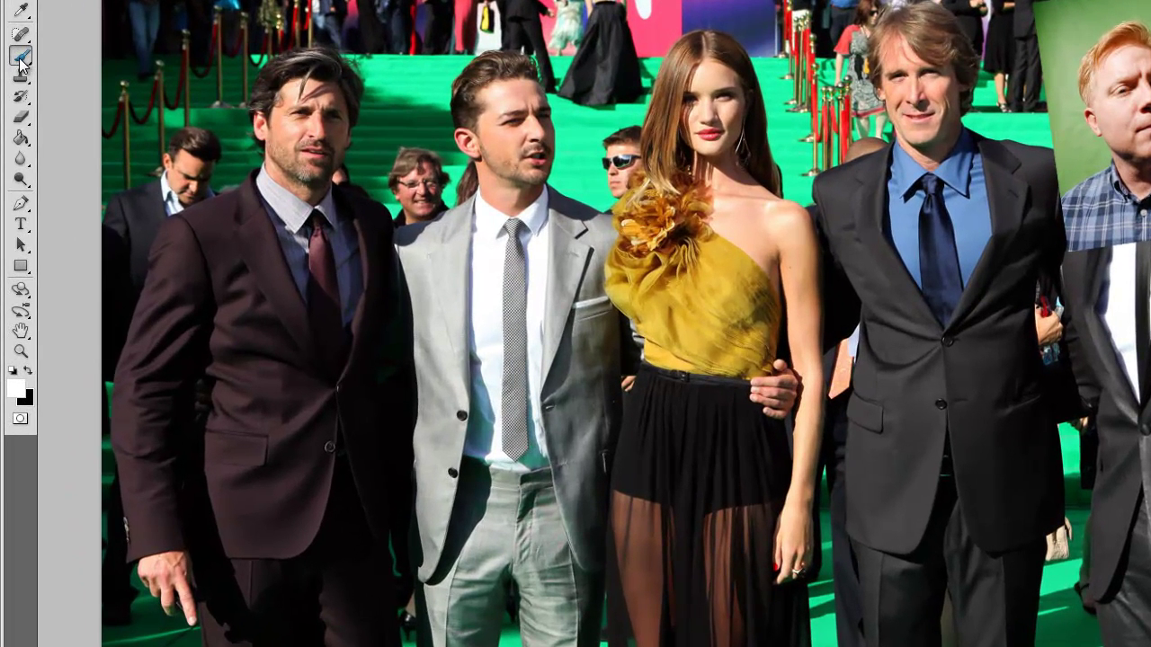
pyautogui.click(20, 57)
pyautogui.click(29, 372)
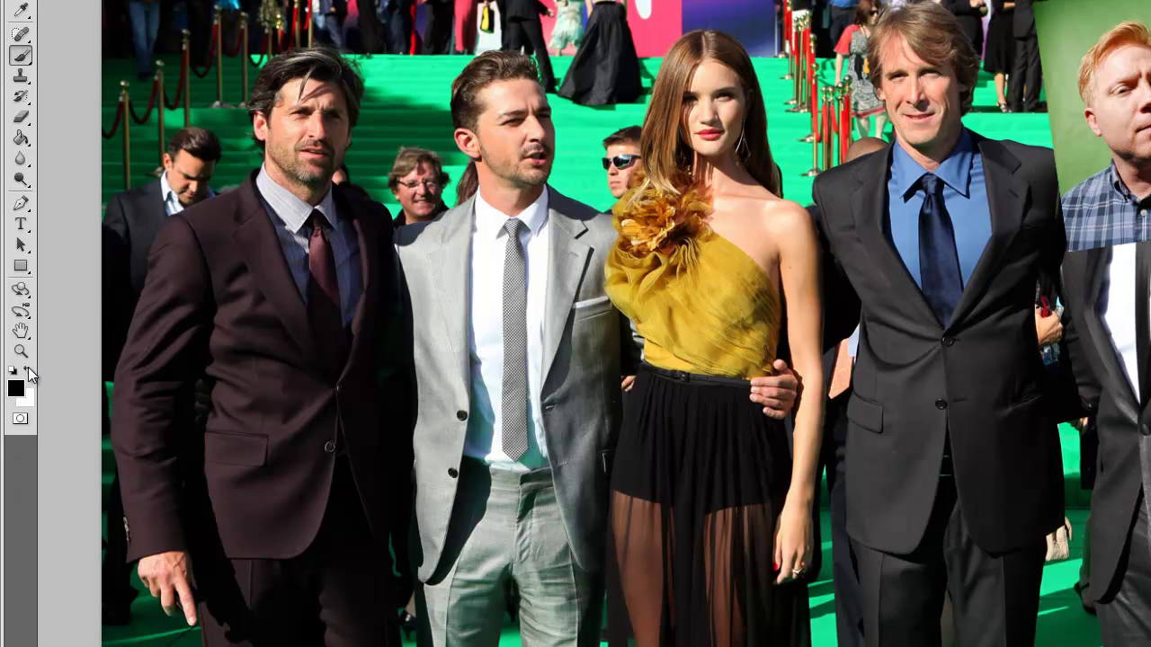
pyautogui.press('x')
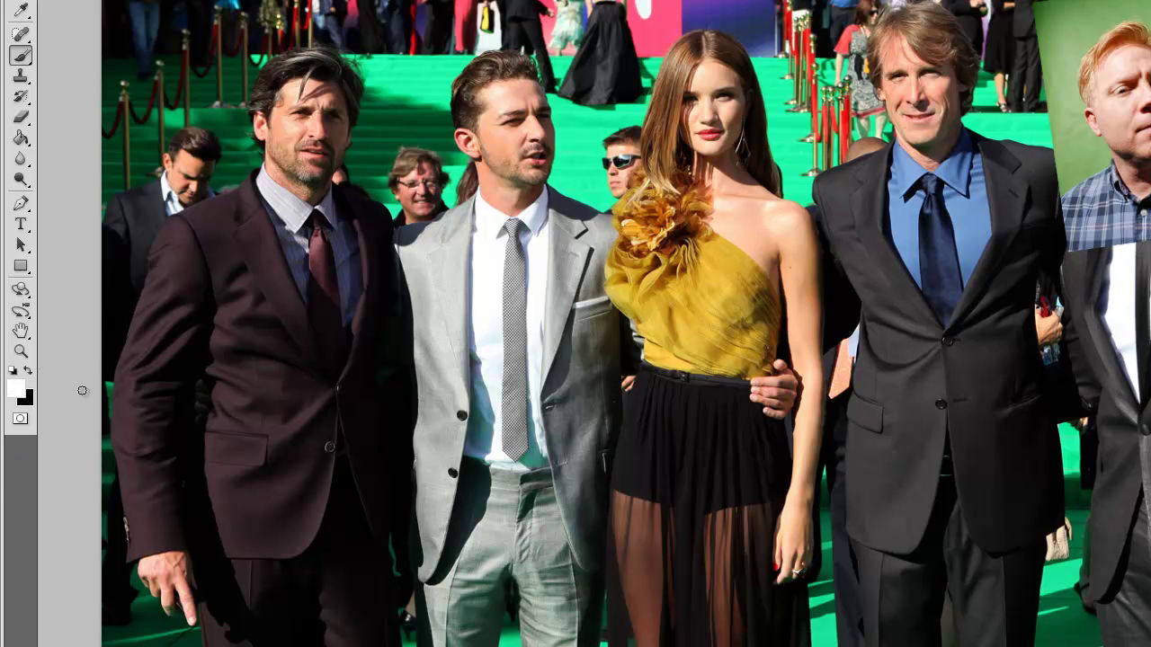
pyautogui.press('x')
# Enlarge the brush and paint the mask black over the plaid shirt and the green backdrop surrounding the portrait's head.
pyautogui.press(']')
pyautogui.press(']')
pyautogui.press(']')
pyautogui.press(']')
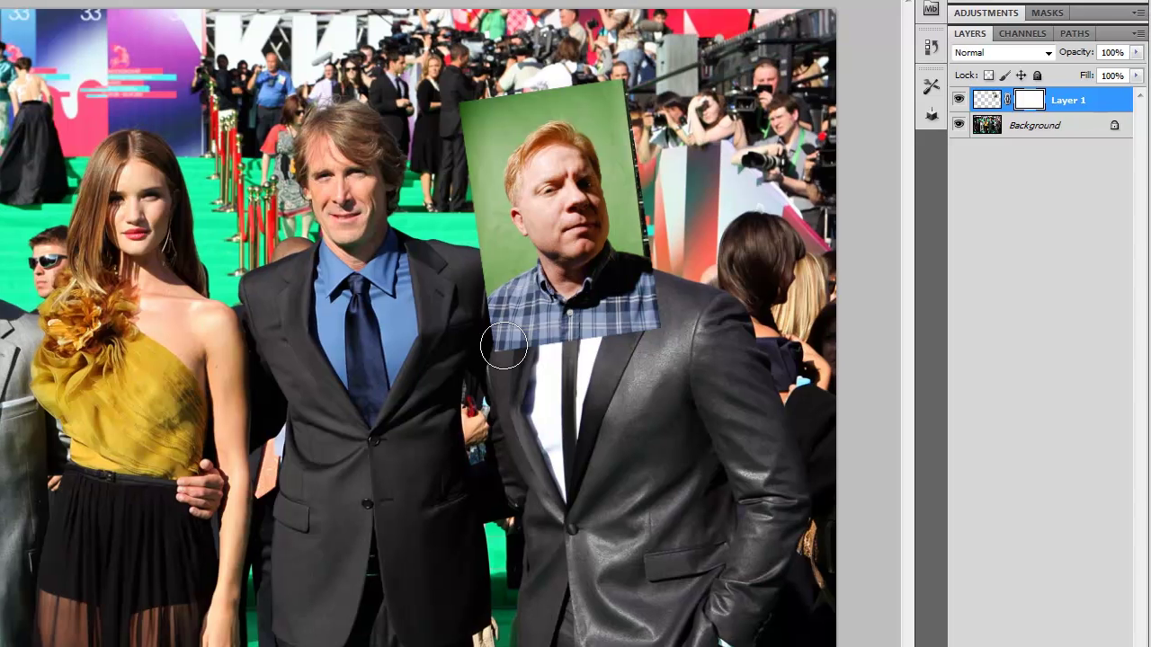
pyautogui.moveTo(500, 341)
pyautogui.mouseDown()
pyautogui.moveTo(498, 306)
pyautogui.moveTo(612, 324)
pyautogui.moveTo(643, 301)
pyautogui.moveTo(558, 343)
pyautogui.mouseUp()
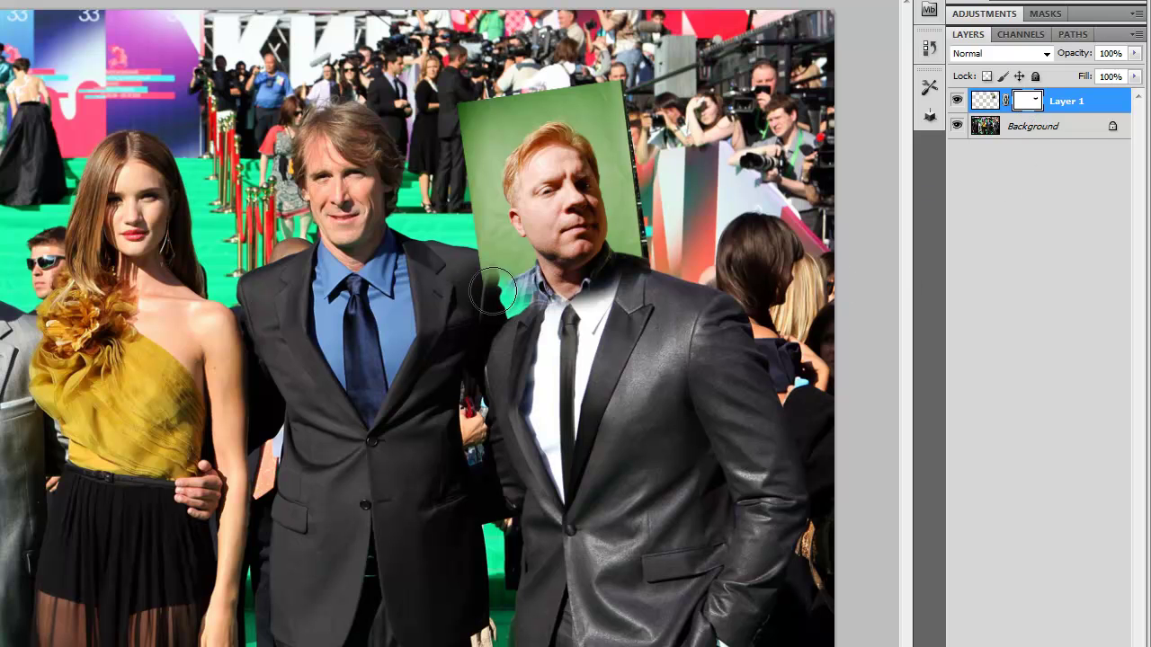
pyautogui.moveTo(479, 235)
pyautogui.mouseDown()
pyautogui.moveTo(468, 117)
pyautogui.moveTo(495, 96)
pyautogui.moveTo(570, 82)
pyautogui.moveTo(609, 91)
pyautogui.moveTo(626, 110)
pyautogui.moveTo(660, 249)
pyautogui.moveTo(640, 139)
pyautogui.moveTo(588, 97)
pyautogui.mouseUp()
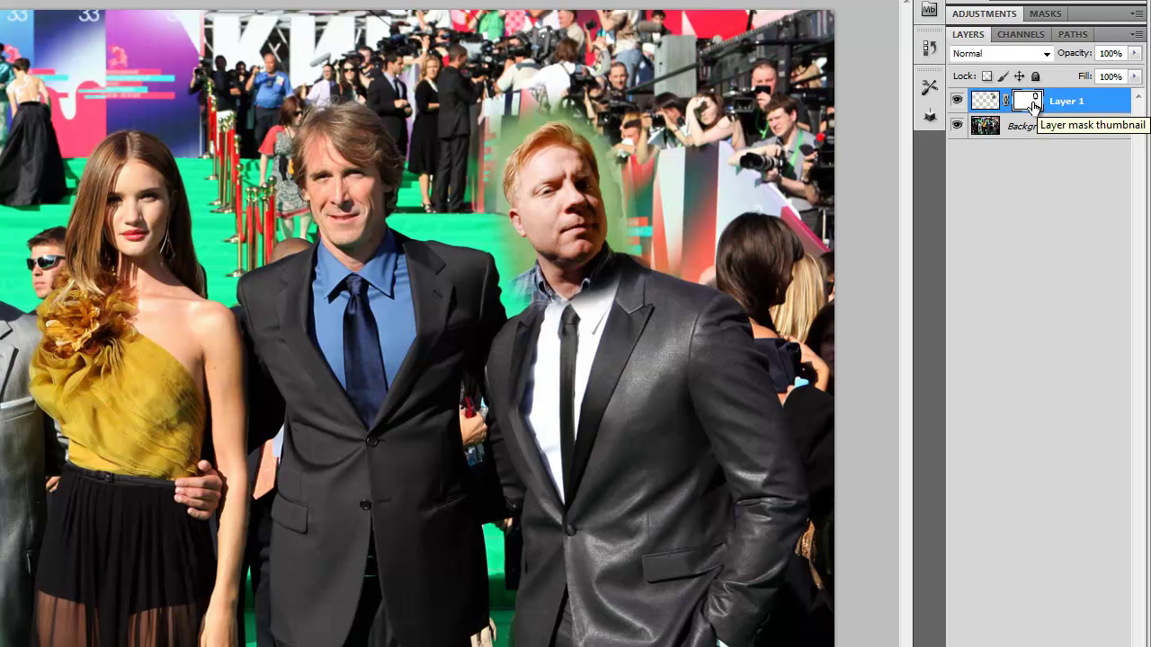
pyautogui.click(987, 106)
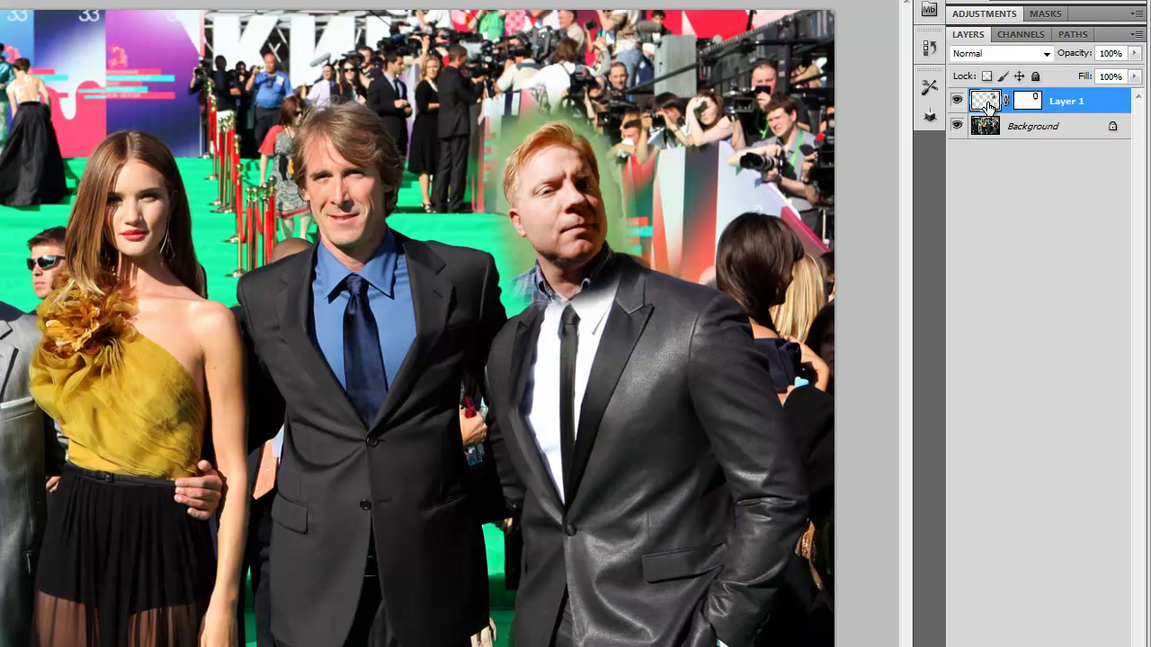
pyautogui.moveTo(620, 191)
pyautogui.mouseDown()
pyautogui.moveTo(527, 193)
pyautogui.moveTo(575, 168)
pyautogui.moveTo(609, 192)
pyautogui.mouseUp()
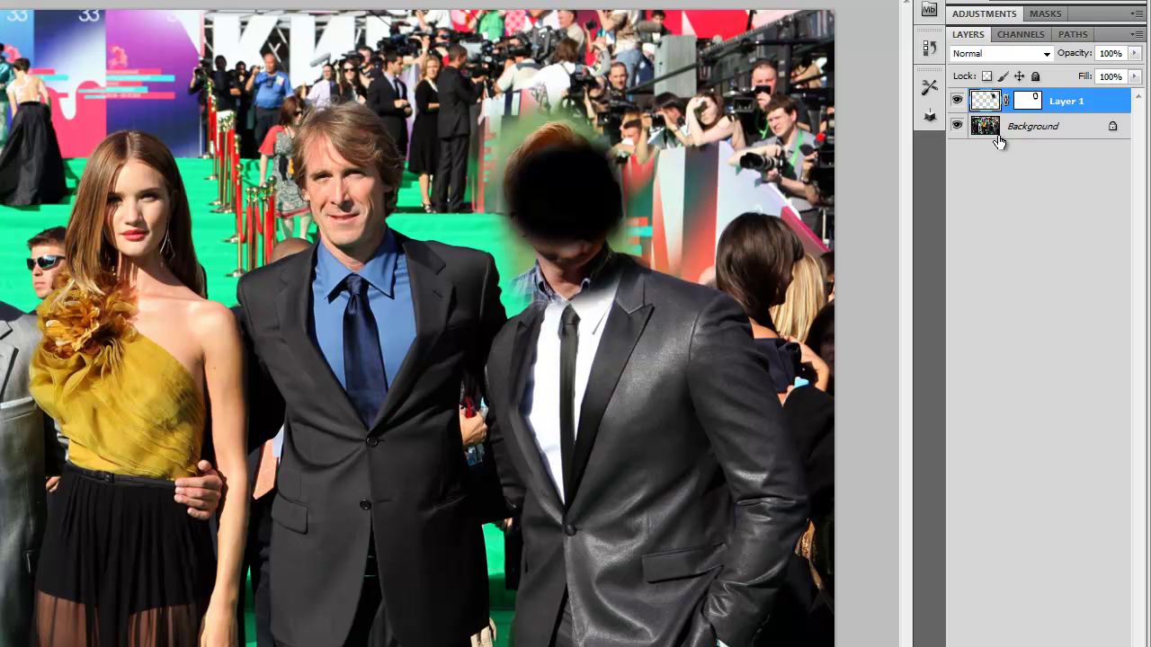
pyautogui.hotkey('ctrl', 'z')
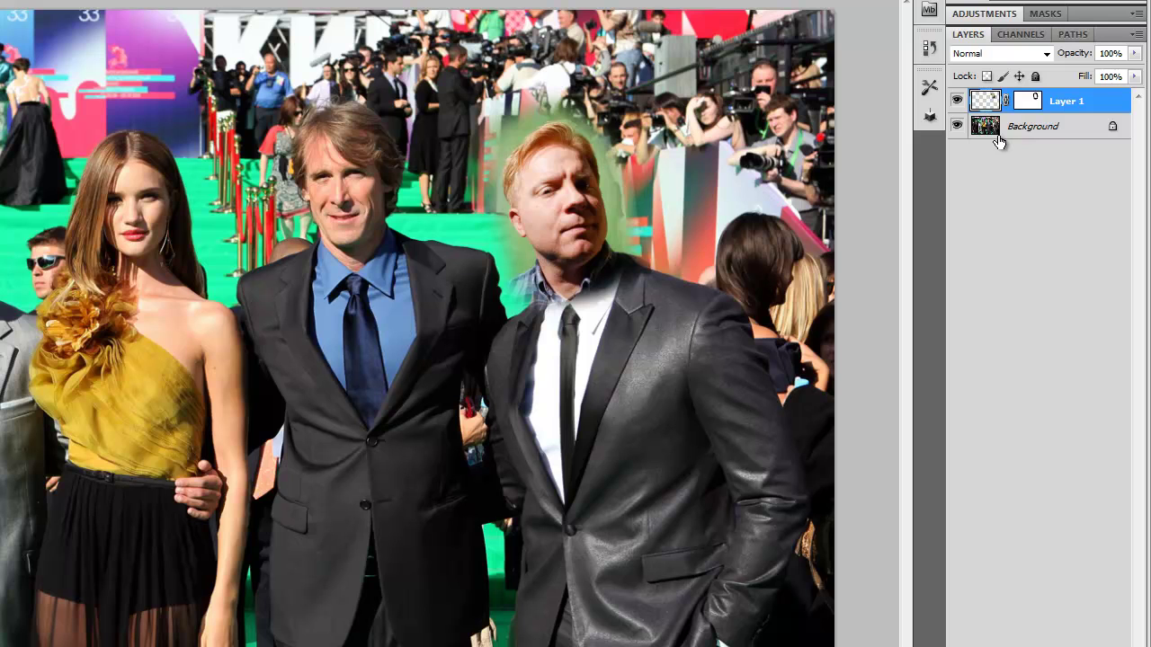
pyautogui.click(1033, 103)
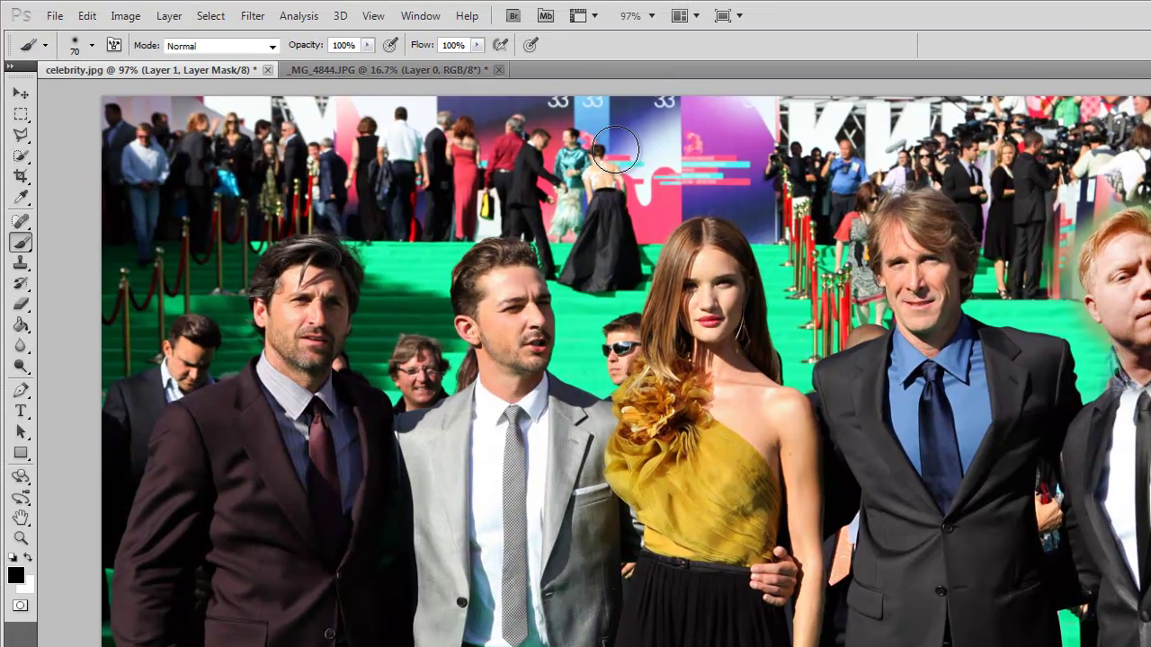
# Set the brush to 79% hardness and a size of 31 px.
pyautogui.click(91, 47)
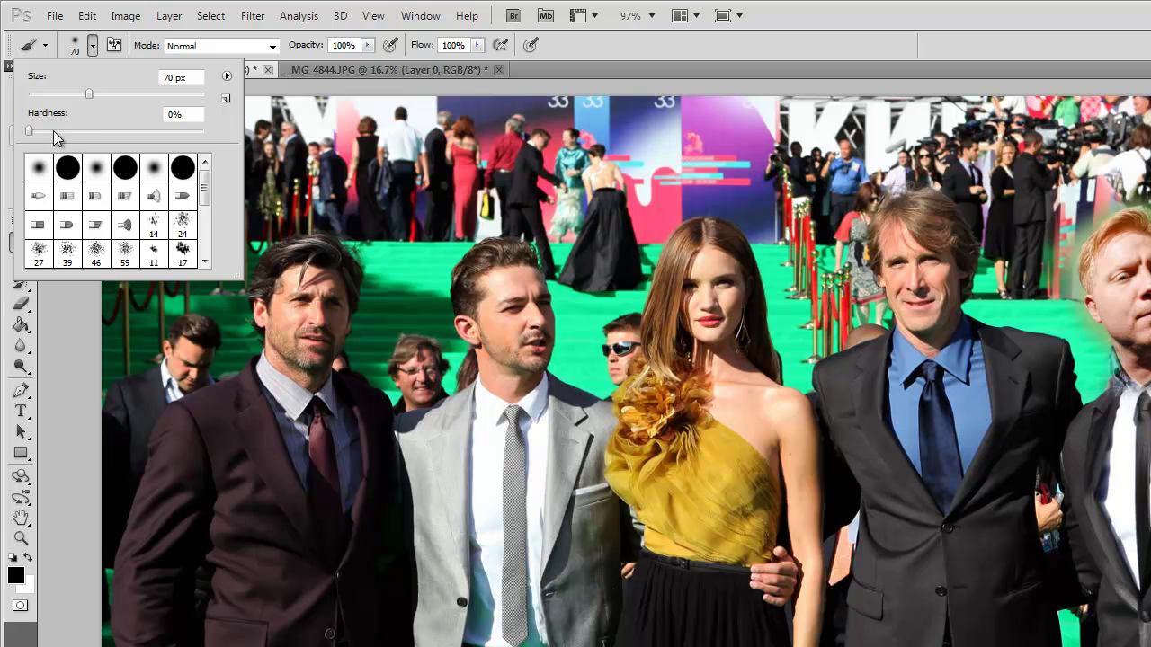
pyautogui.moveTo(29, 132); pyautogui.dragTo(167, 142)
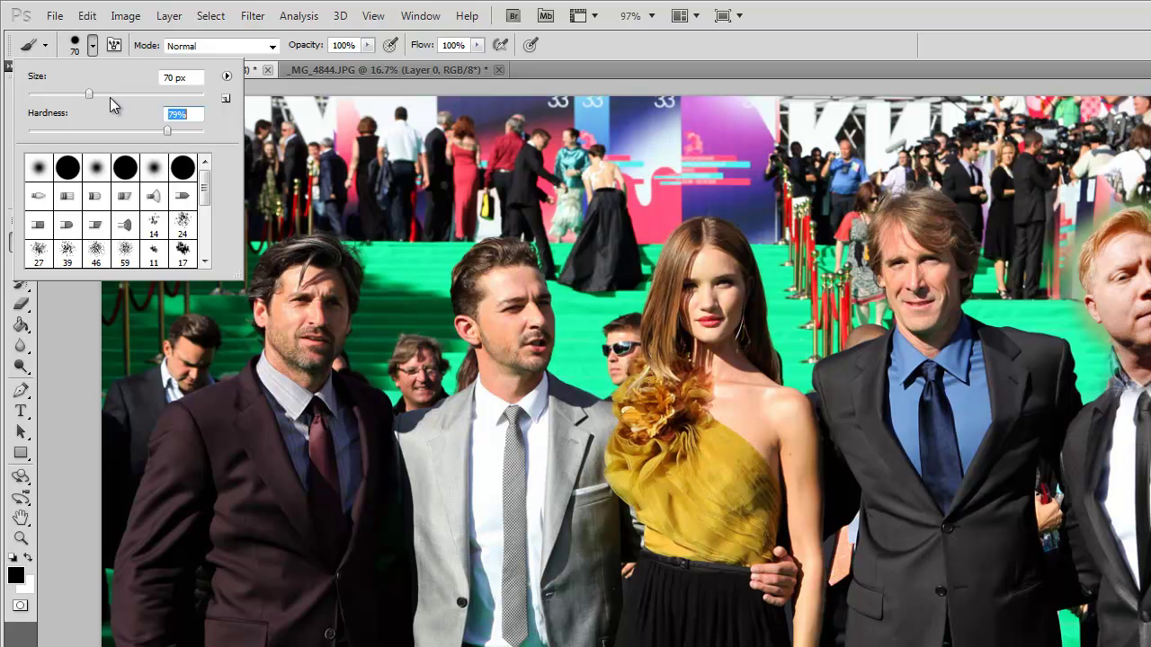
pyautogui.moveTo(90, 96); pyautogui.dragTo(55, 97)
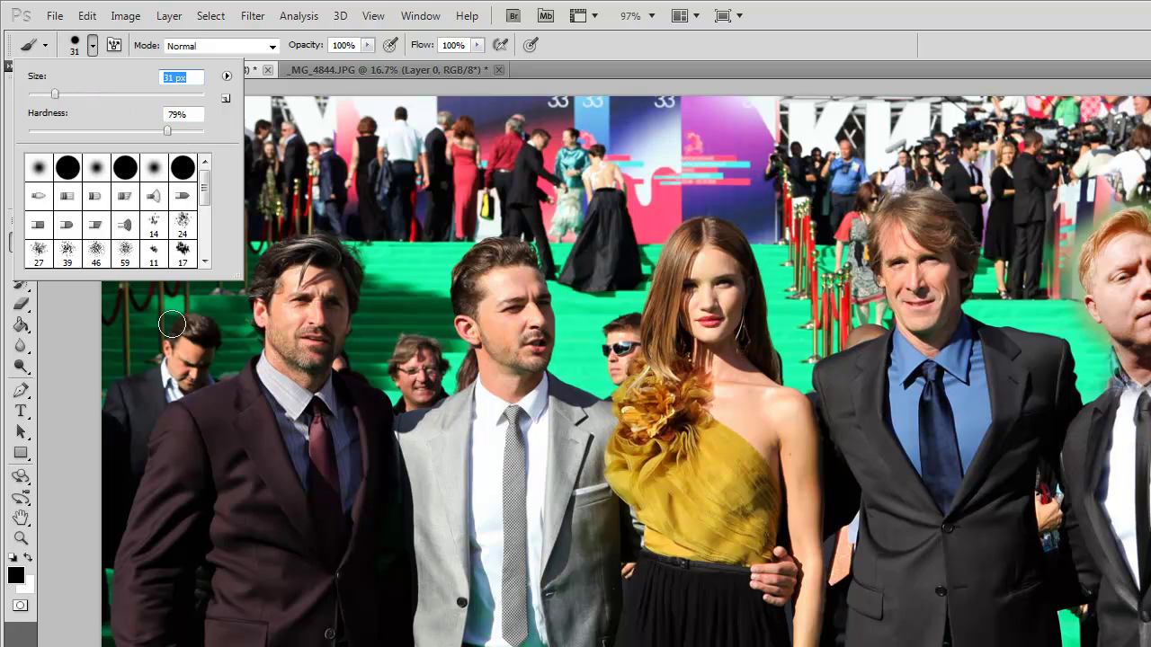
# Paint black on Layer 1's mask around the neck to reveal the suit jacket and white shirt collar beneath.
pyautogui.click(22, 539)
pyautogui.moveTo(1017, 321); pyautogui.dragTo(1132, 269)
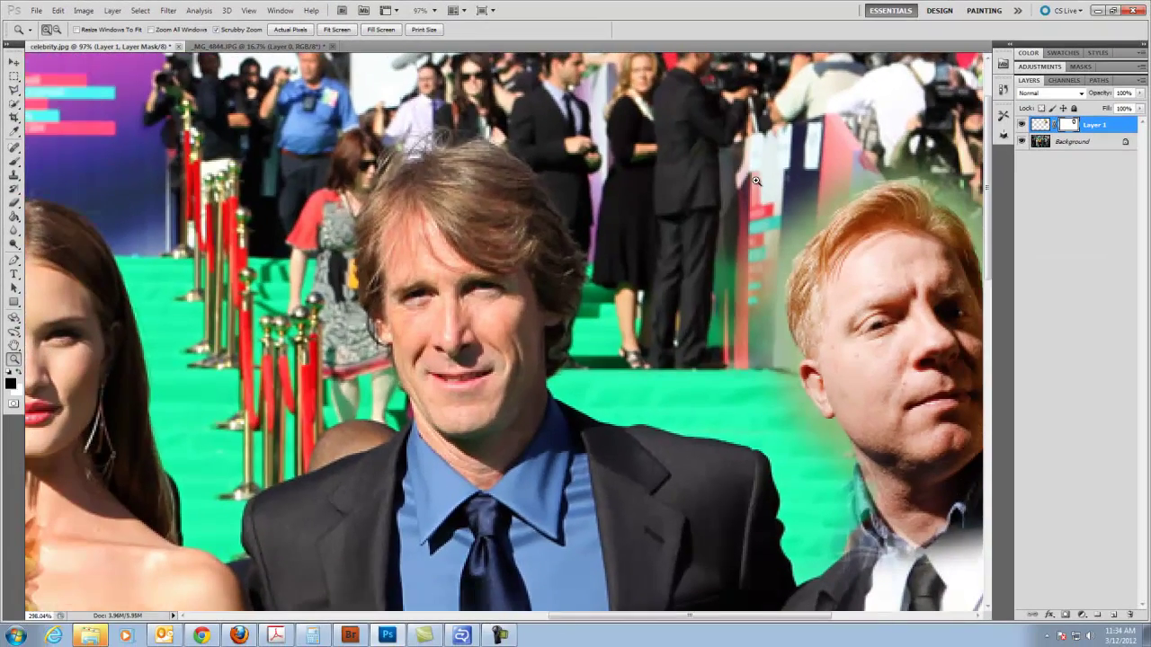
pyautogui.moveTo(755, 181); pyautogui.dragTo(459, 299)
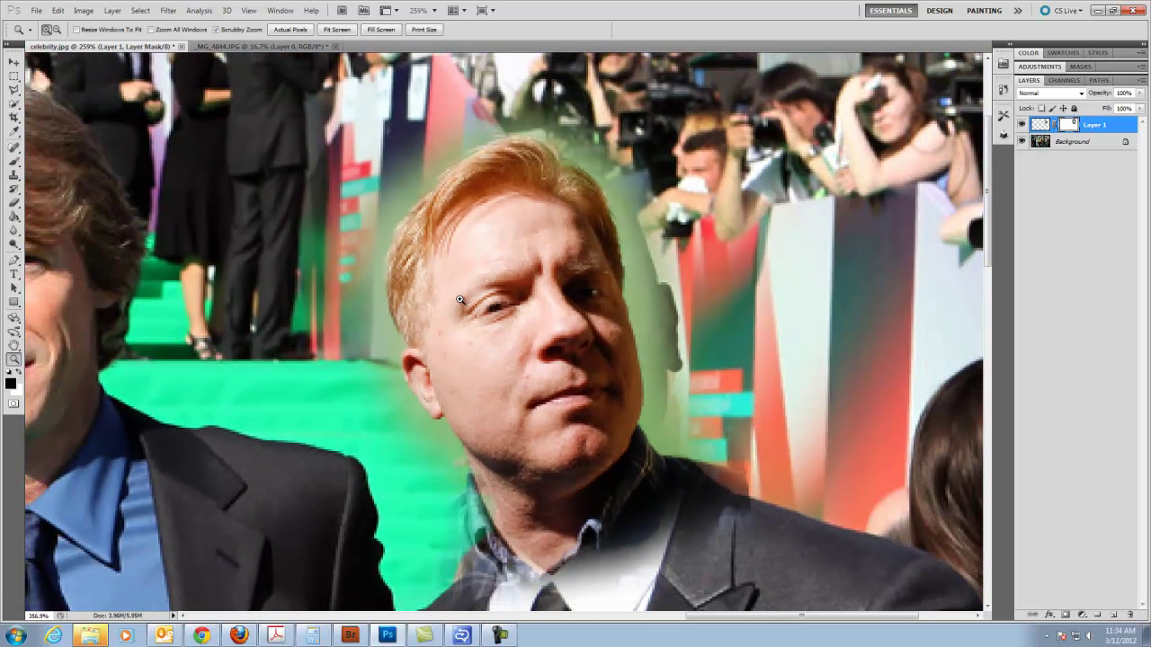
pyautogui.click(14, 162)
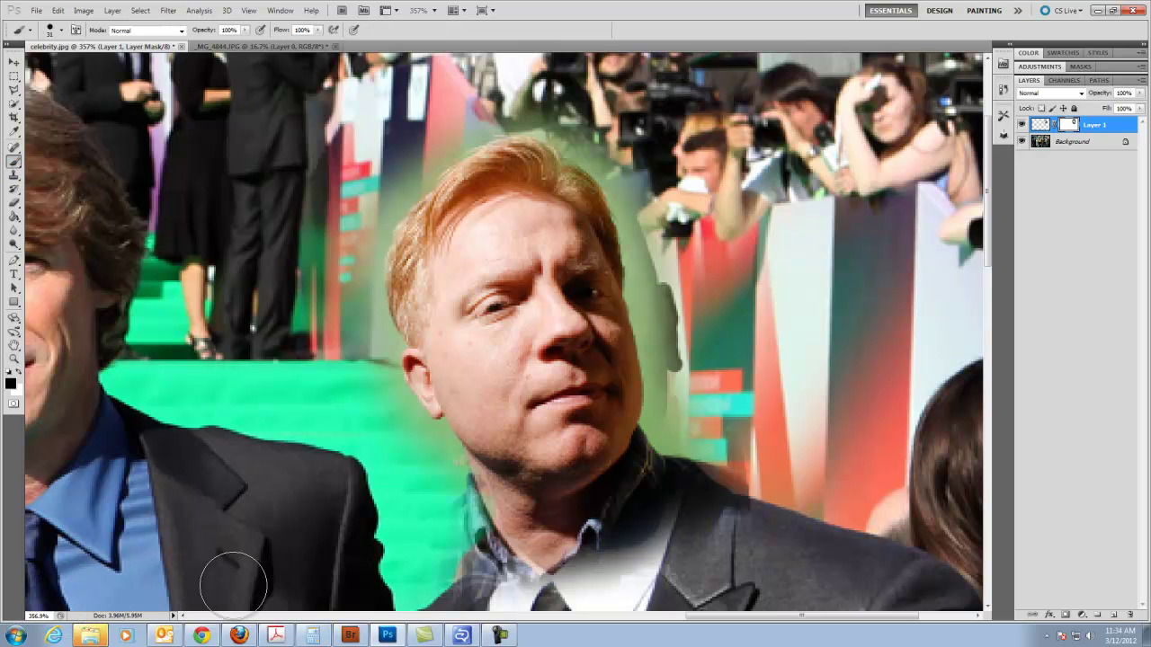
pyautogui.hotkey('ctrl', '+')
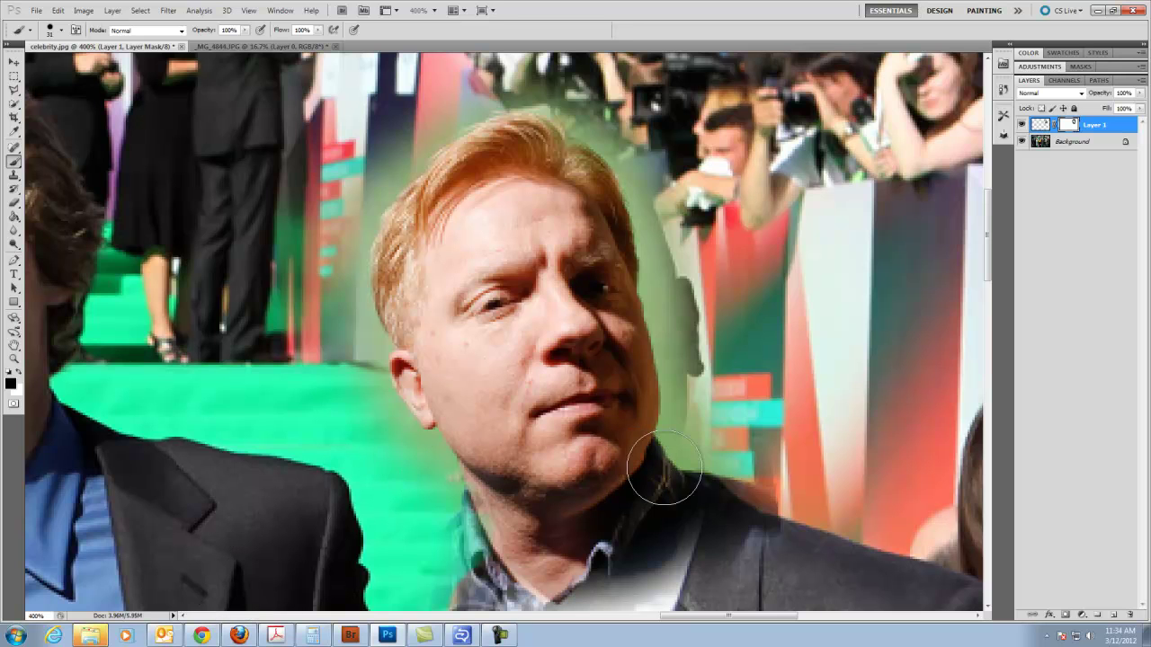
pyautogui.moveTo(701, 203)
pyautogui.mouseDown()
pyautogui.moveTo(689, 211)
pyautogui.moveTo(715, 256)
pyautogui.moveTo(700, 245)
pyautogui.moveTo(683, 173)
pyautogui.moveTo(701, 269)
pyautogui.moveTo(728, 316)
pyautogui.moveTo(712, 315)
pyautogui.moveTo(706, 247)
pyautogui.moveTo(687, 324)
pyautogui.moveTo(717, 357)
pyautogui.moveTo(730, 477)
pyautogui.moveTo(683, 514)
pyautogui.moveTo(697, 530)
pyautogui.moveTo(620, 587)
pyautogui.moveTo(650, 579)
pyautogui.mouseUp()
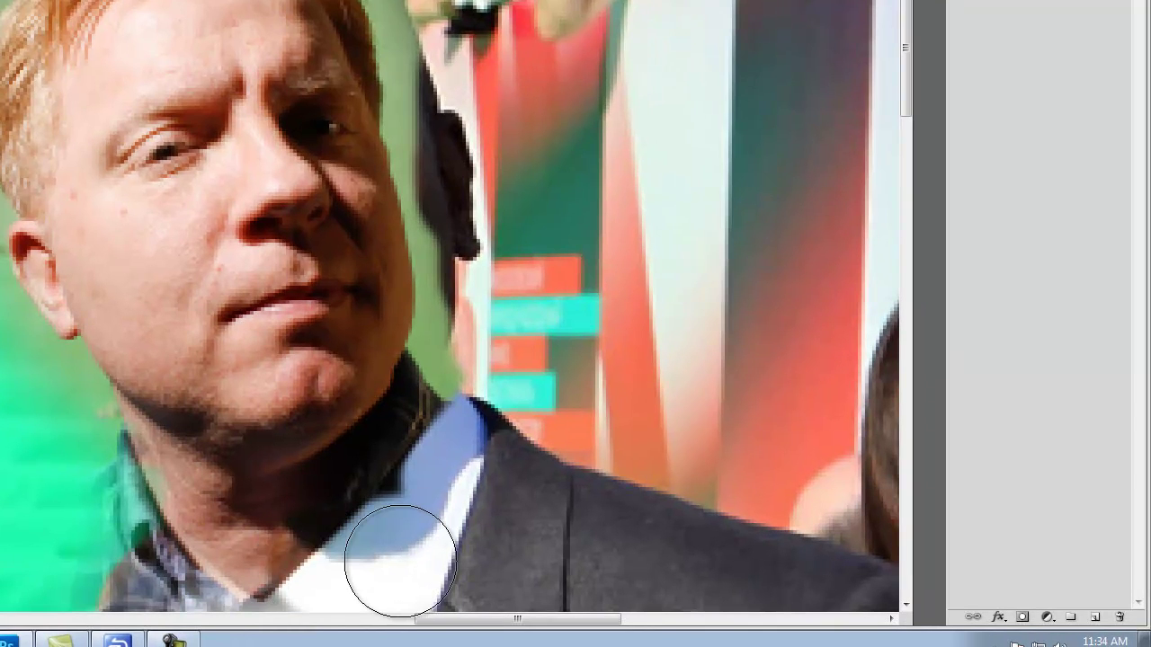
pyautogui.moveTo(399, 562)
pyautogui.mouseDown()
pyautogui.moveTo(441, 527)
pyautogui.moveTo(547, 514)
pyautogui.mouseUp()
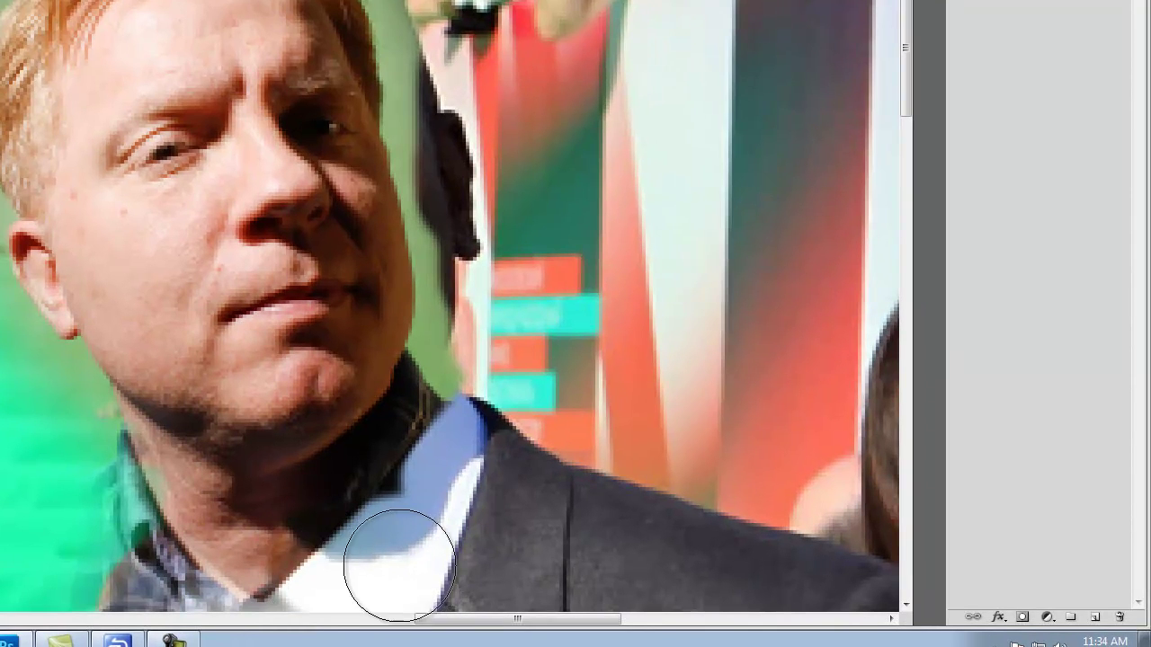
pyautogui.moveTo(399, 562)
pyautogui.mouseDown()
pyautogui.moveTo(171, 552)
pyautogui.moveTo(290, 574)
pyautogui.moveTo(168, 544)
pyautogui.moveTo(164, 557)
pyautogui.moveTo(245, 605)
pyautogui.moveTo(65, 448)
pyautogui.moveTo(105, 497)
pyautogui.moveTo(73, 443)
pyautogui.mouseUp()
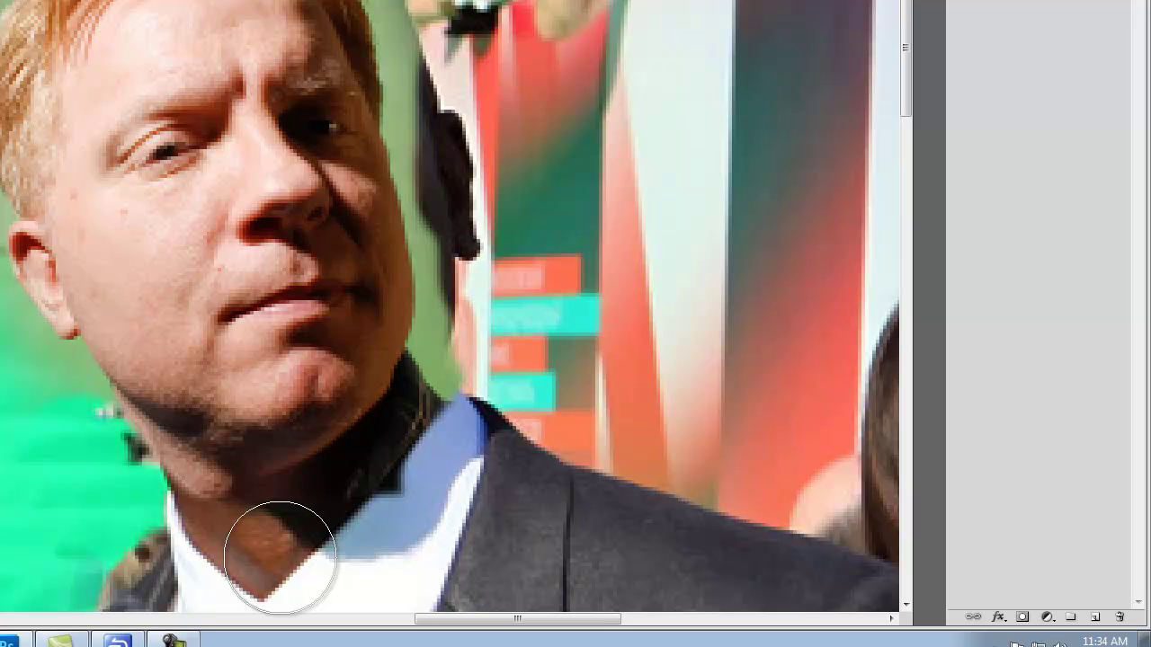
pyautogui.moveTo(288, 553)
pyautogui.mouseDown()
pyautogui.moveTo(267, 506)
pyautogui.moveTo(301, 505)
pyautogui.moveTo(270, 527)
pyautogui.moveTo(204, 513)
pyautogui.moveTo(219, 496)
pyautogui.moveTo(157, 500)
pyautogui.moveTo(193, 490)
pyautogui.moveTo(298, 569)
pyautogui.mouseUp()
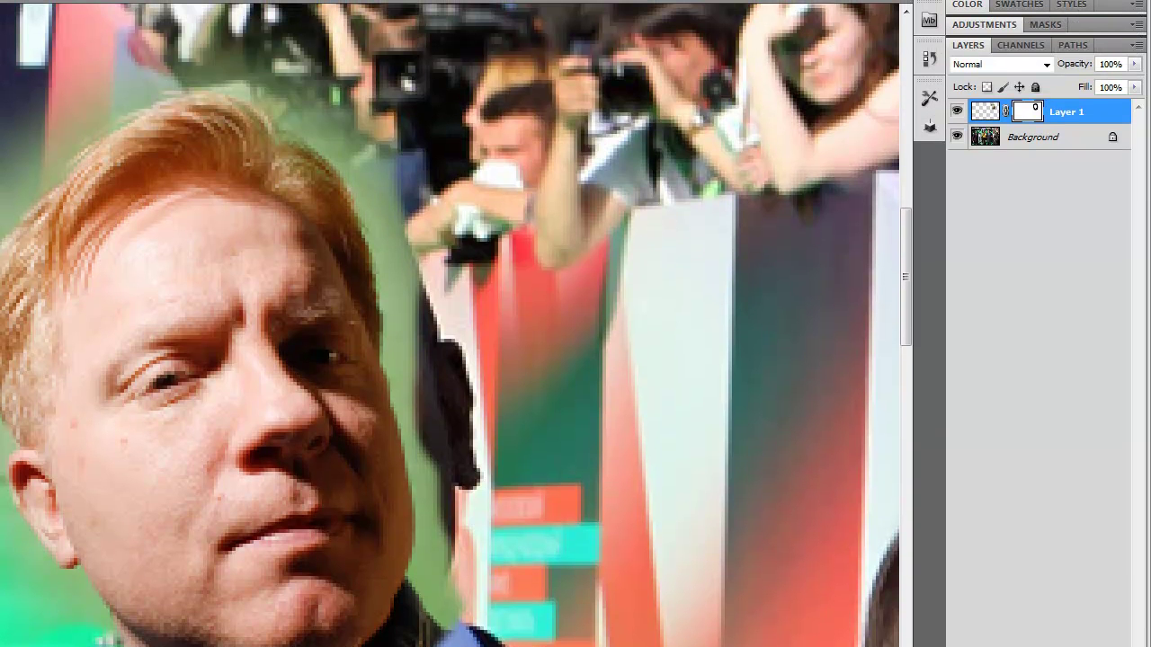
# Start a Free Transform on Layer 1 and shift the portrait's head slightly right and down.
pyautogui.moveTo(39, 322); pyautogui.dragTo(200, 361)
pyautogui.hotkey('ctrl', 't')
pyautogui.moveTo(906, 325); pyautogui.dragTo(907, 289)
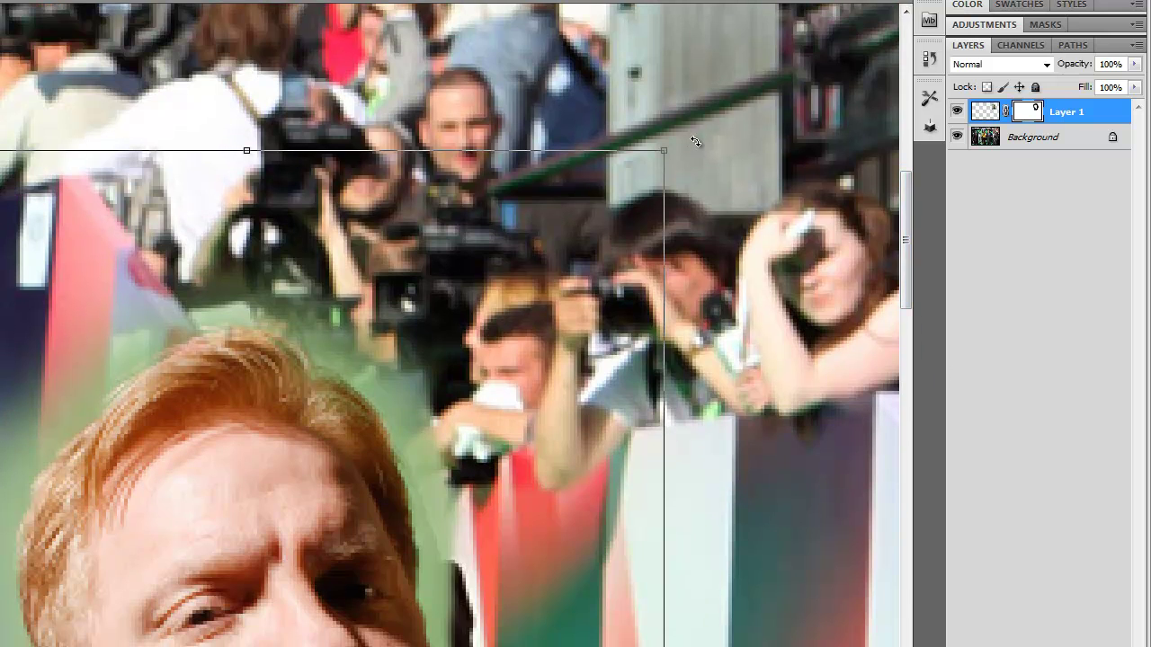